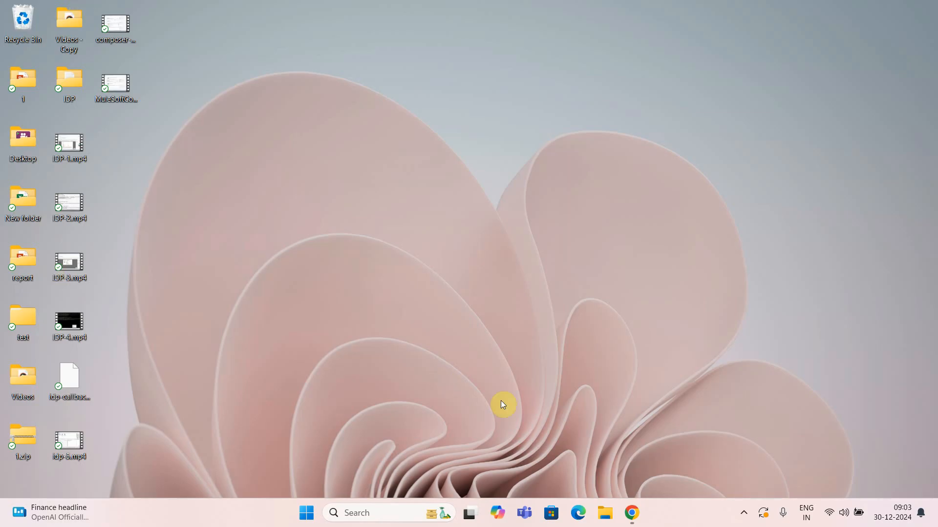
Bring the Chrome window showing Salesforce Setup Home to the front.
left_click(631, 514)
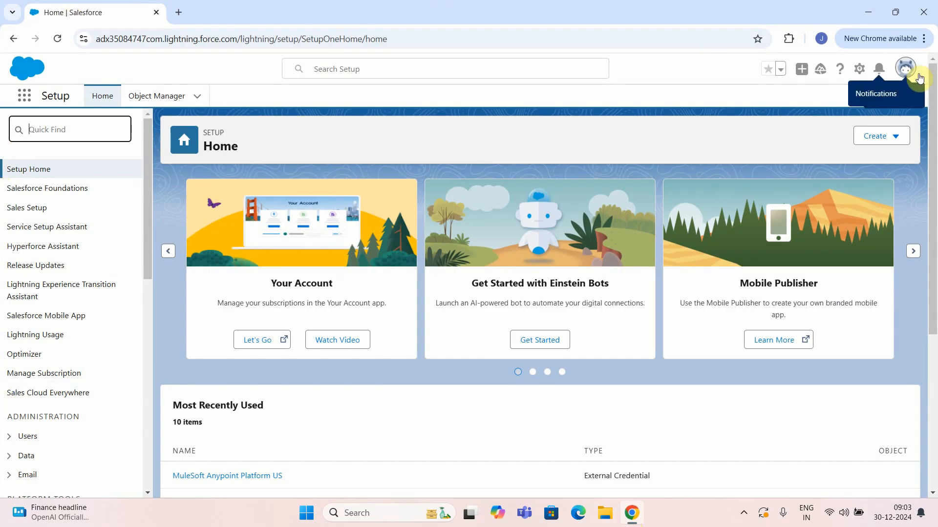
Open Setup in a single fresh tab and go to the Flows page via Quick Find 'flow'.
left_click(859, 70)
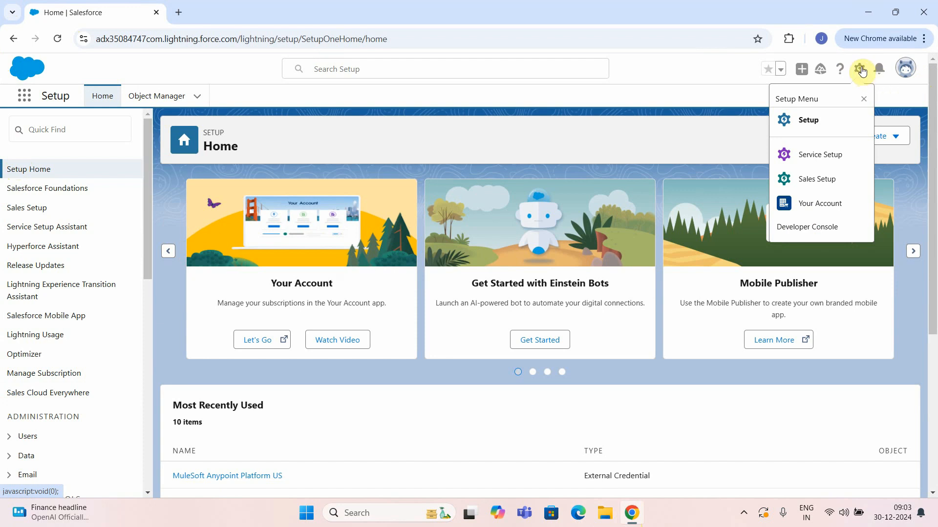
left_click(810, 120)
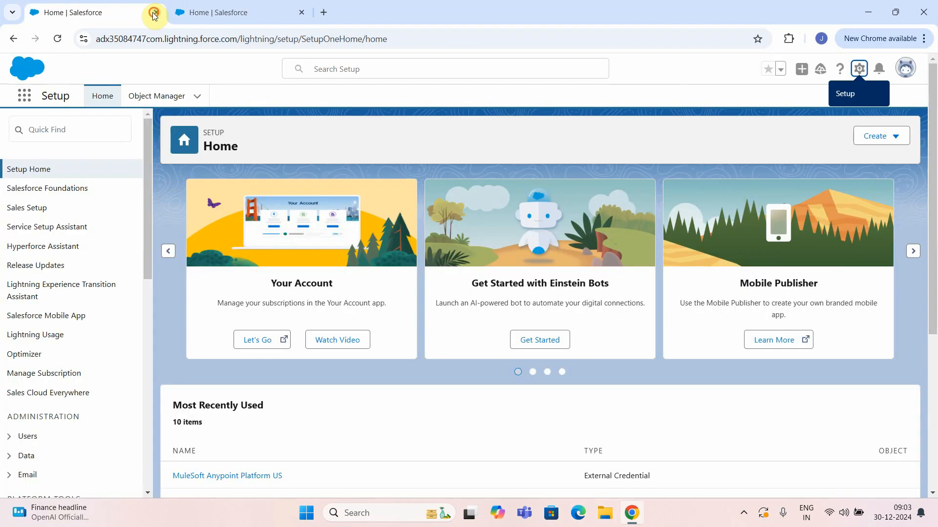
left_click(156, 12)
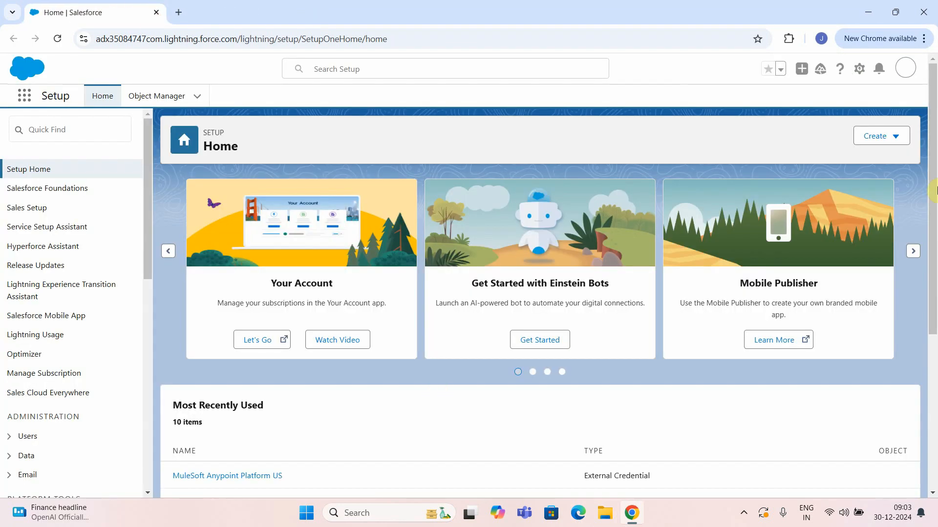
left_click(71, 133)
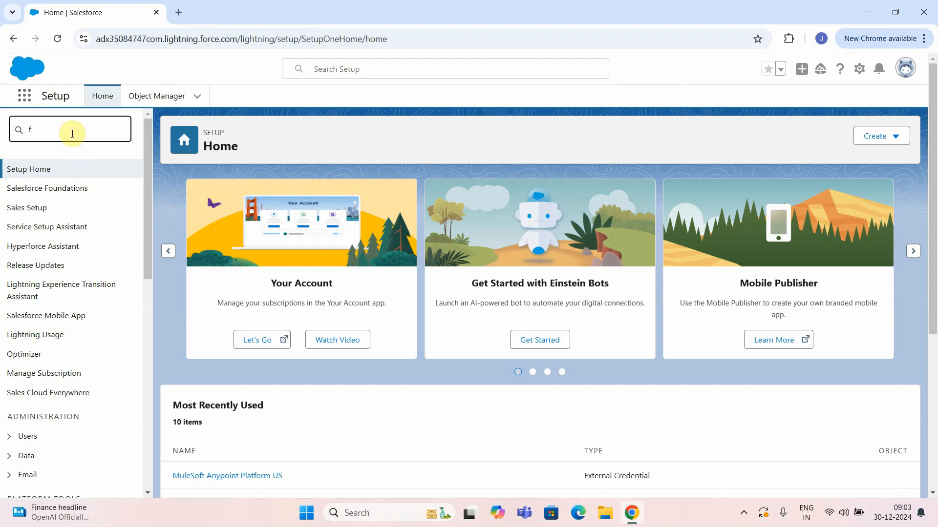
left_click(39, 323)
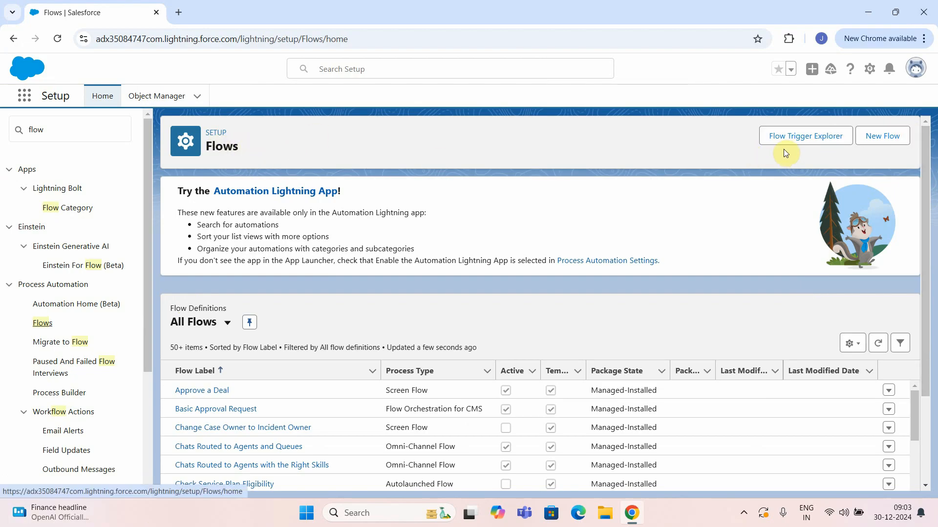
Start a new flow from scratch with Screen Flow as the type.
left_click(887, 137)
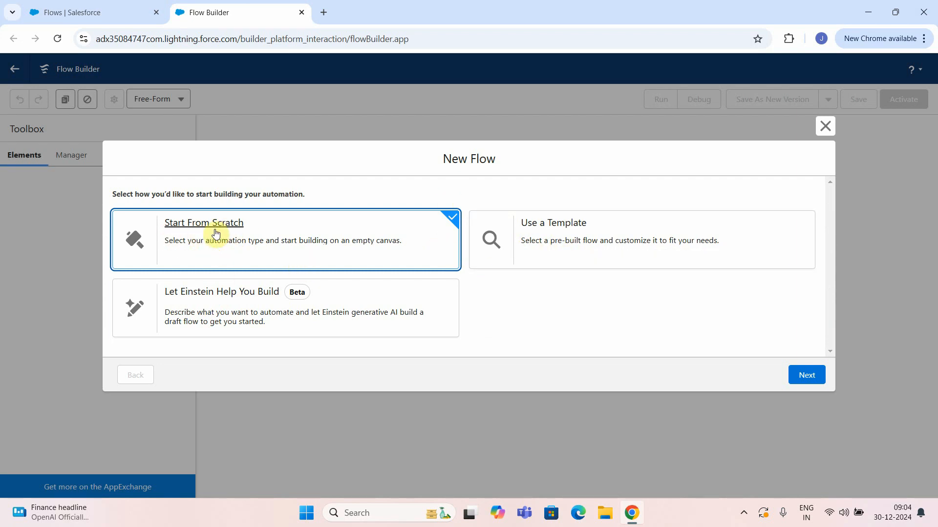
left_click(806, 375)
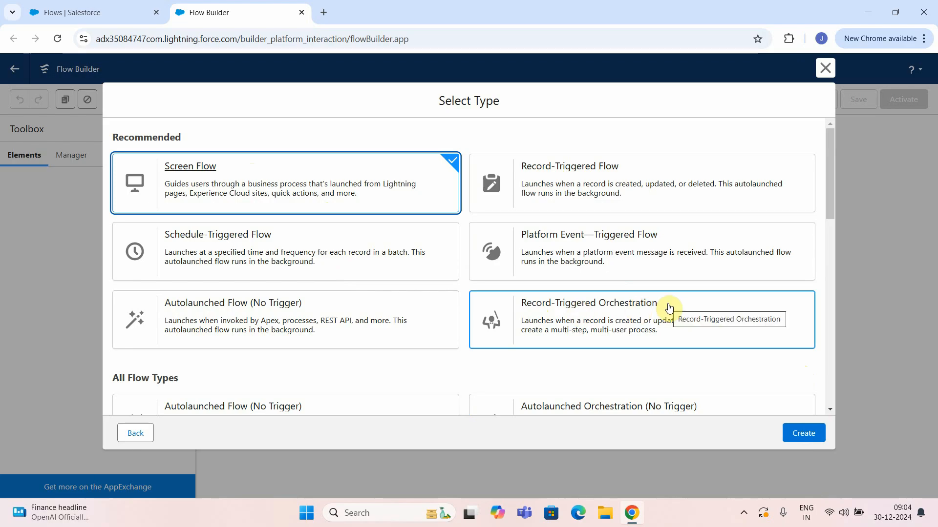
scroll(510, 272, "down", 5)
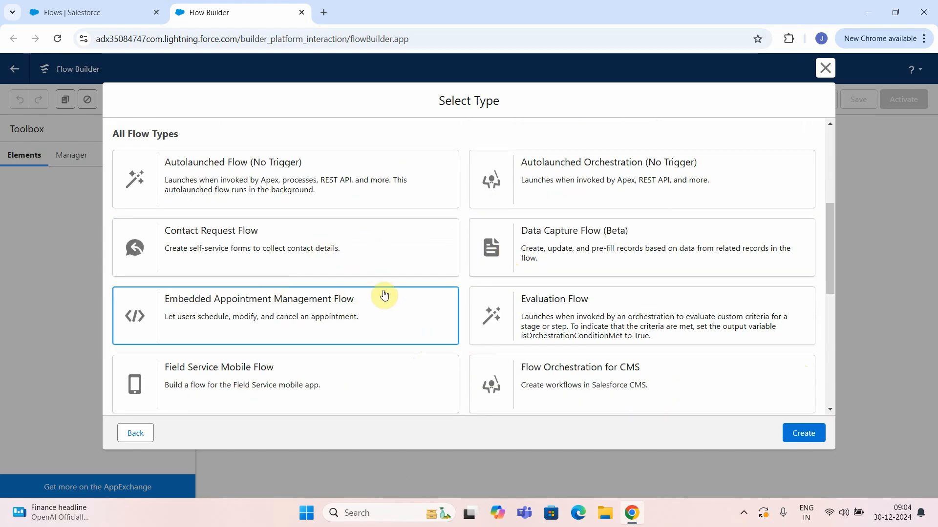
scroll(392, 299, "up", 5)
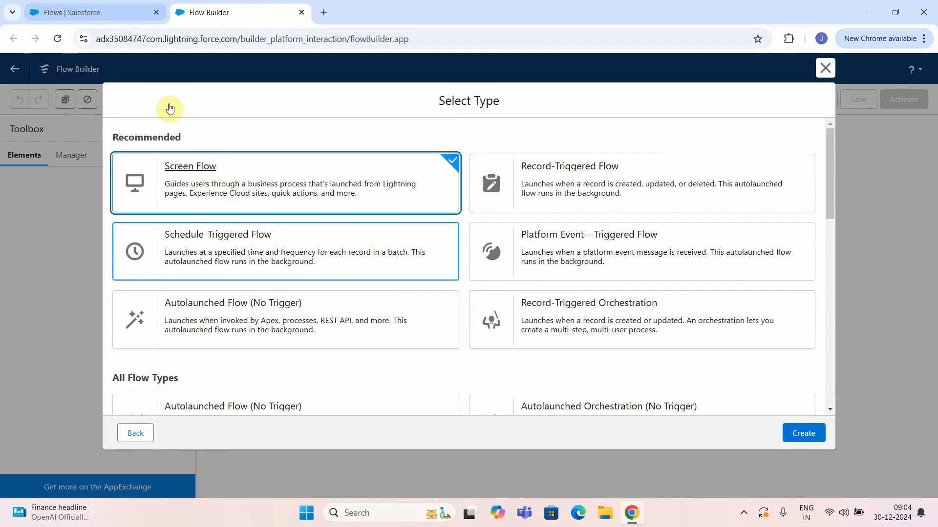
left_click(806, 433)
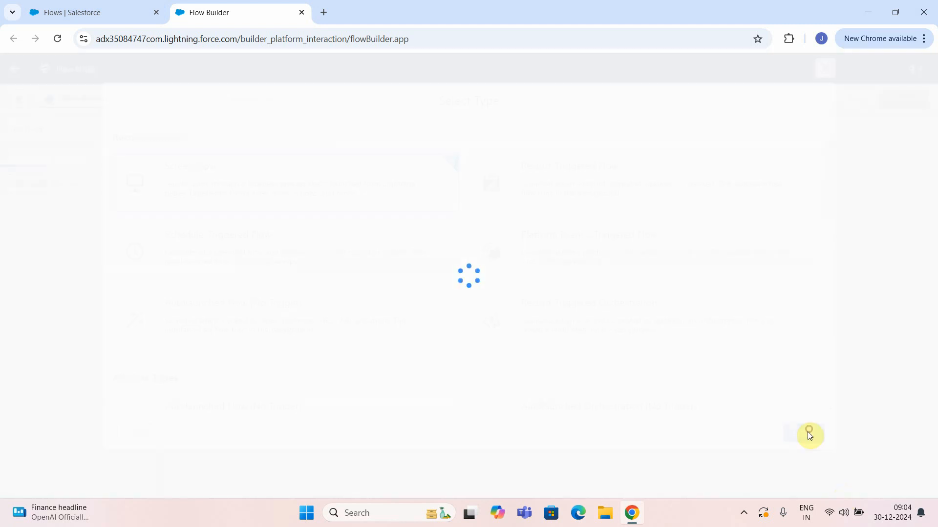
In the Flows tab, open the Accounts list through the App Launcher search 'ac'.
left_click(103, 5)
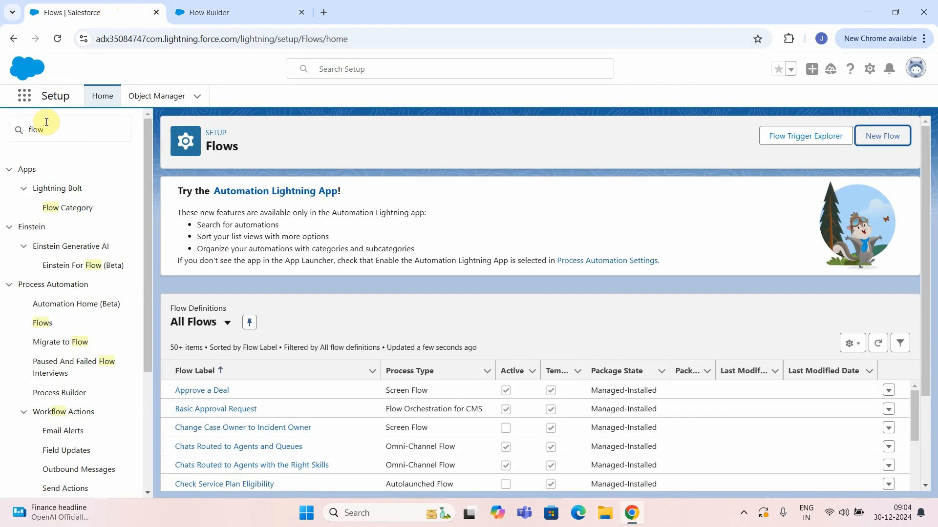
left_click(24, 98)
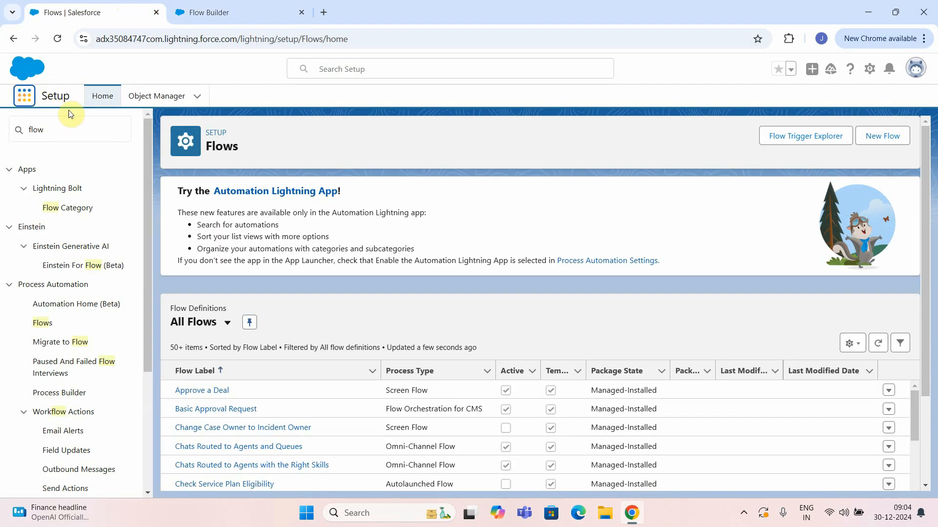
left_click(27, 96)
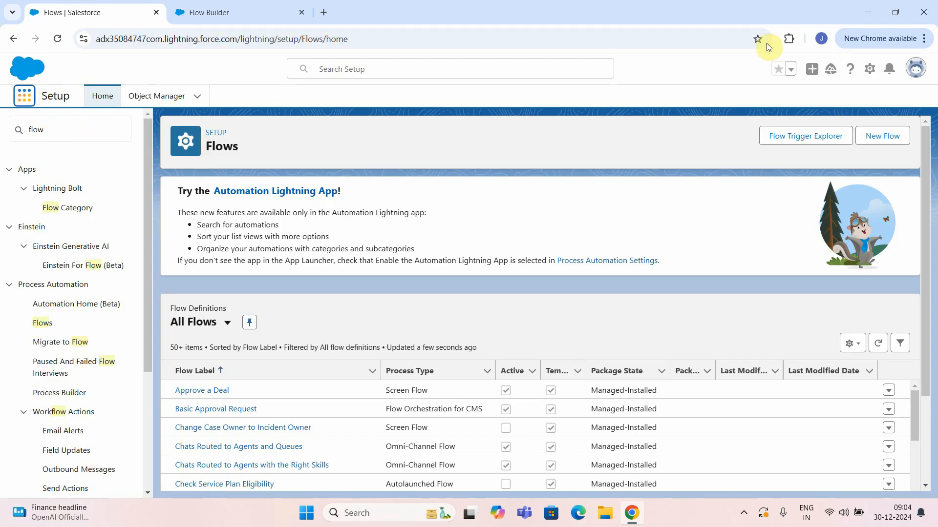
left_click(81, 145)
type("ac")
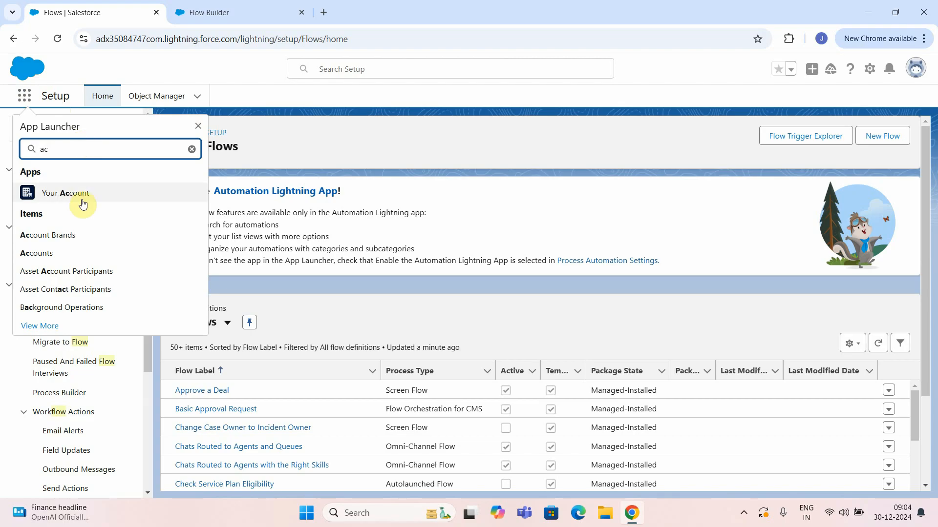
left_click(51, 253)
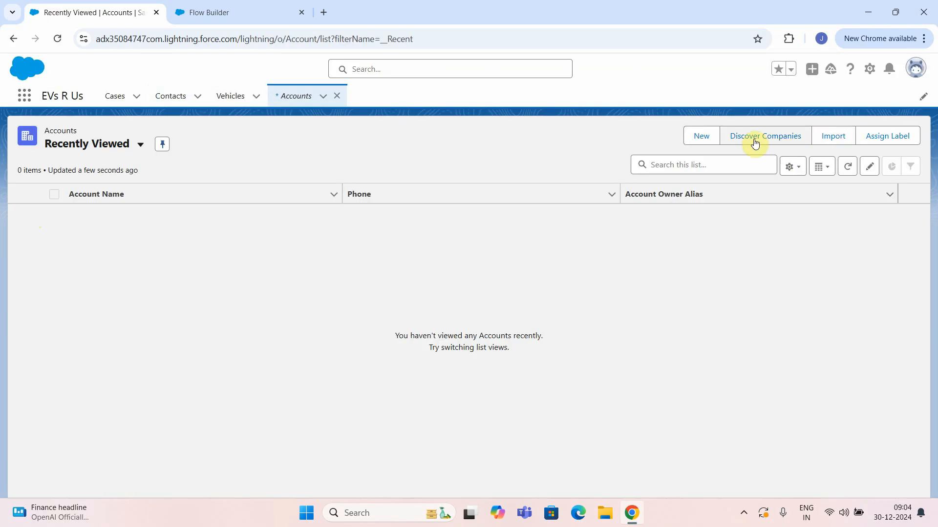
Review the Industry picklist values on a New Account form, then cancel without saving.
left_click(709, 140)
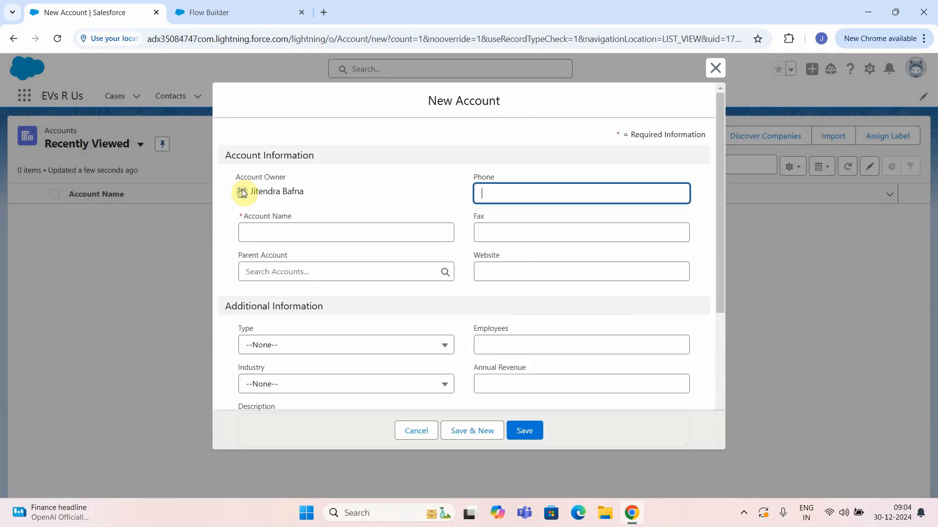
scroll(307, 220, "down", 1)
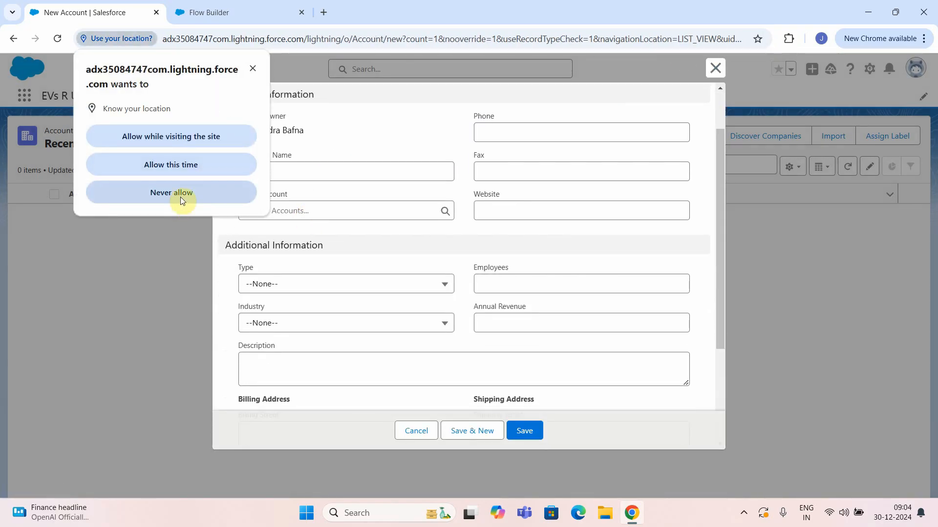
left_click(181, 166)
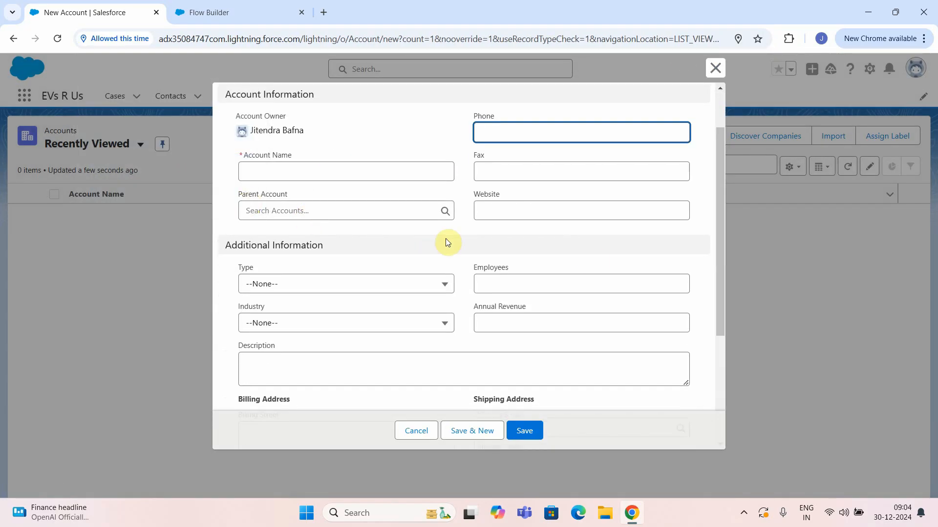
left_click(352, 323)
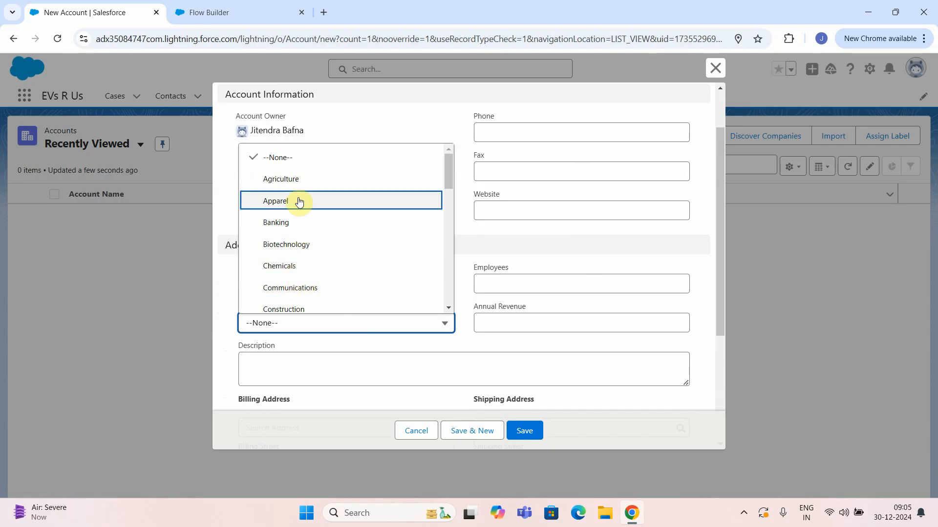
scroll(293, 240, "down", 5)
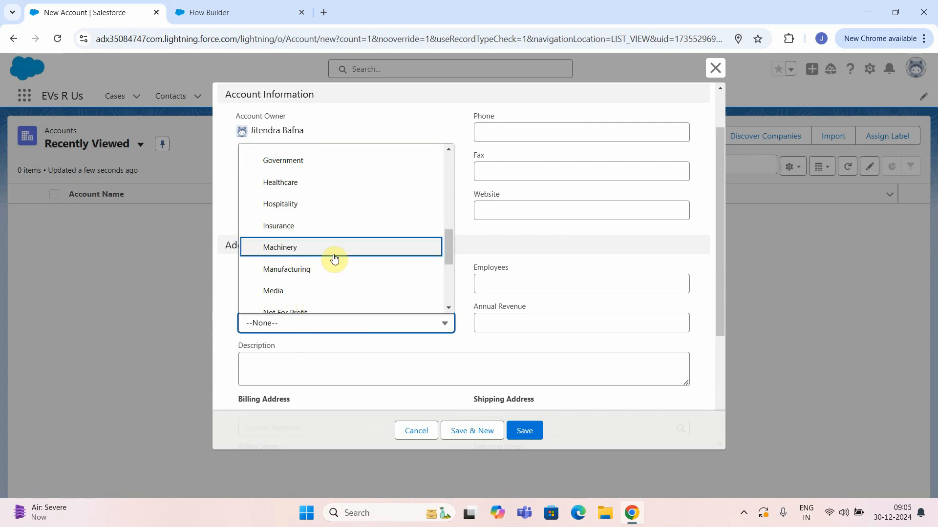
left_click(408, 432)
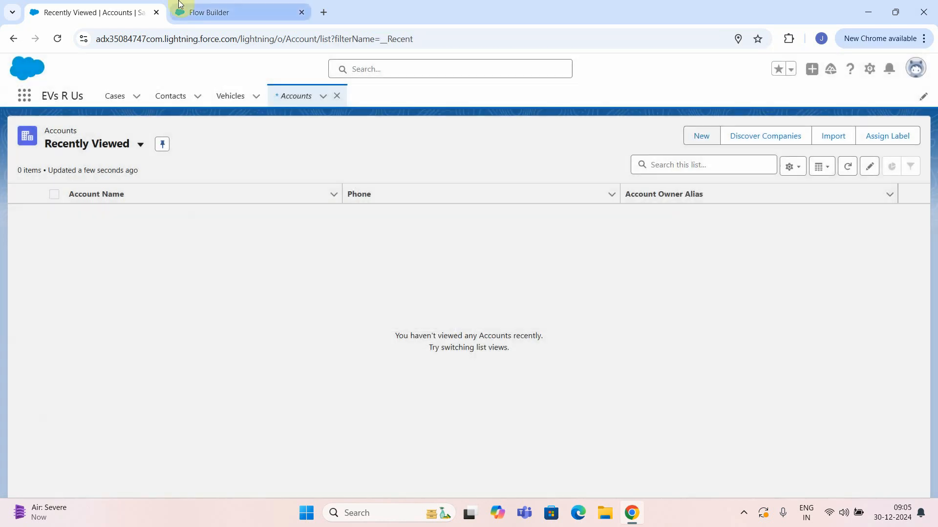
Add a screen after Start in Flow Builder and place one Text input component on it.
left_click(180, 5)
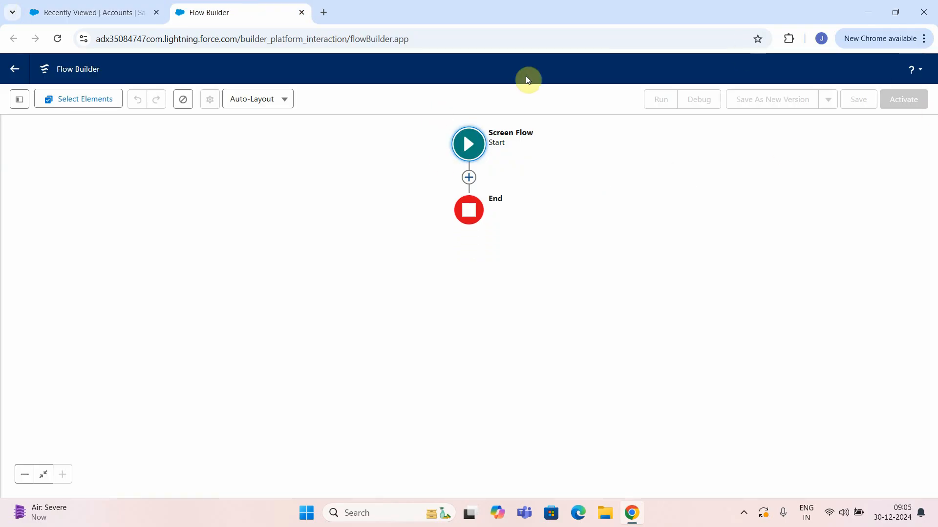
left_click(469, 178)
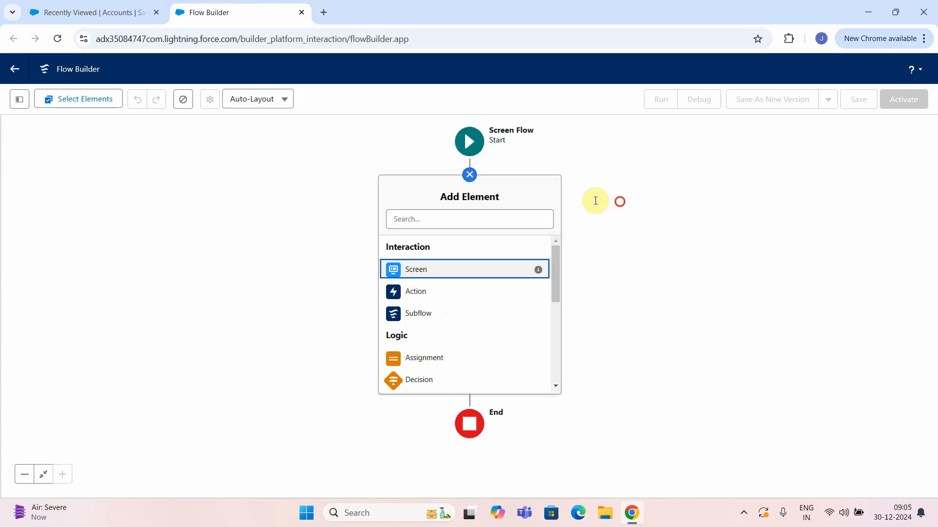
left_click(416, 271)
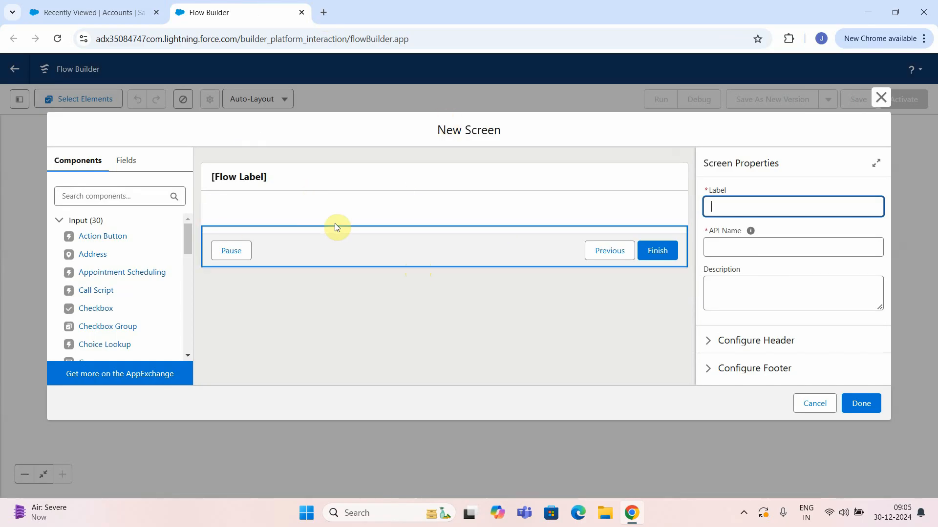
scroll(128, 288, "down", 1)
scroll(104, 327, "down", 4)
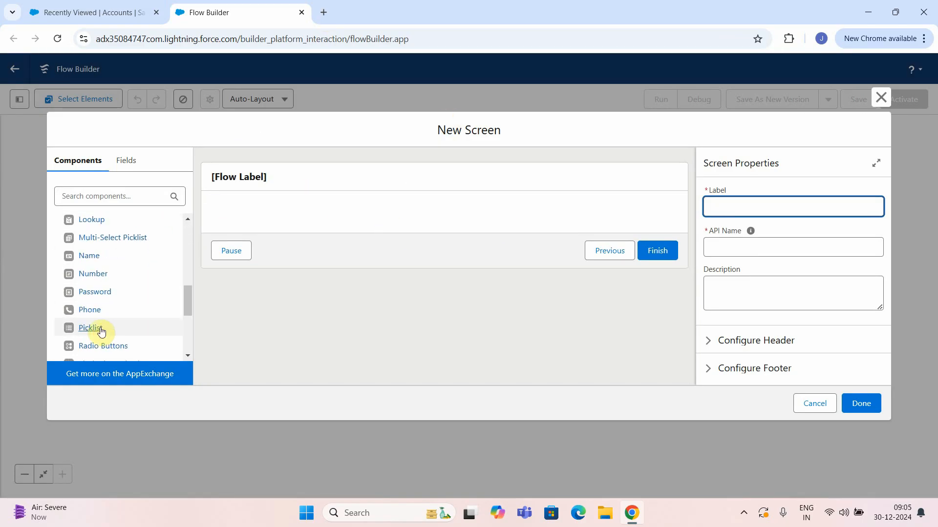
left_click_drag(95, 257, 262, 209)
left_click_drag(119, 256, 236, 214)
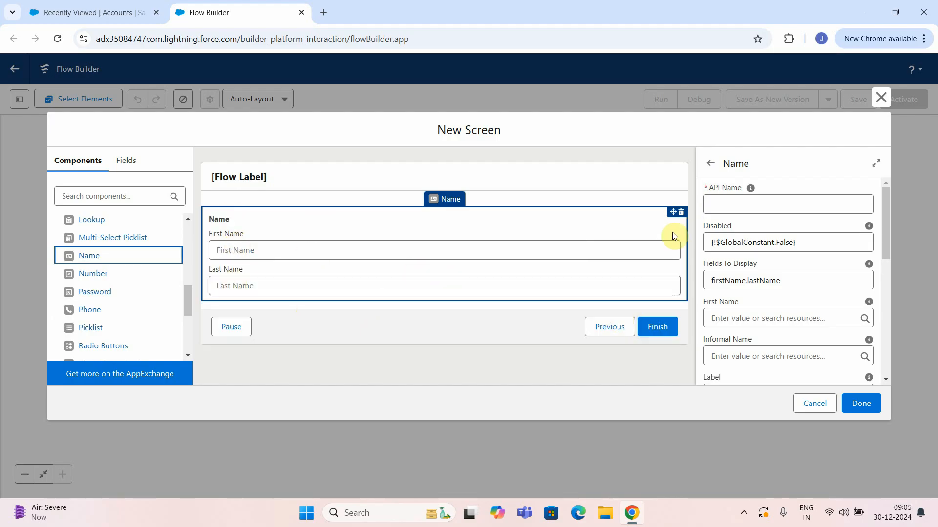
left_click(683, 213)
left_click(562, 299)
scroll(83, 319, "down", 1)
scroll(83, 319, "down", 3)
left_click_drag(86, 296, 245, 210)
Label the Text input 'Name' with API name Name and make it required.
left_click(768, 198)
type("Name")
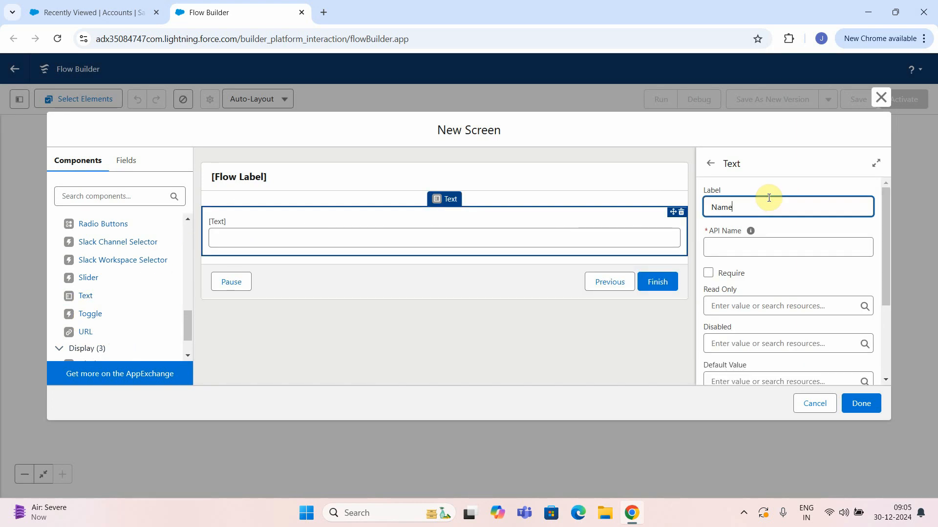
left_click(780, 246)
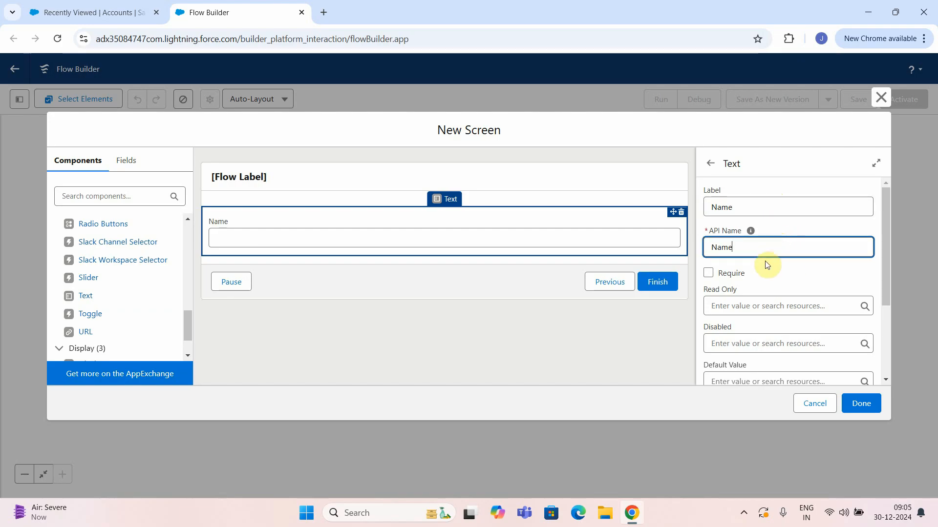
scroll(797, 298, "down", 3)
scroll(793, 297, "up", 3)
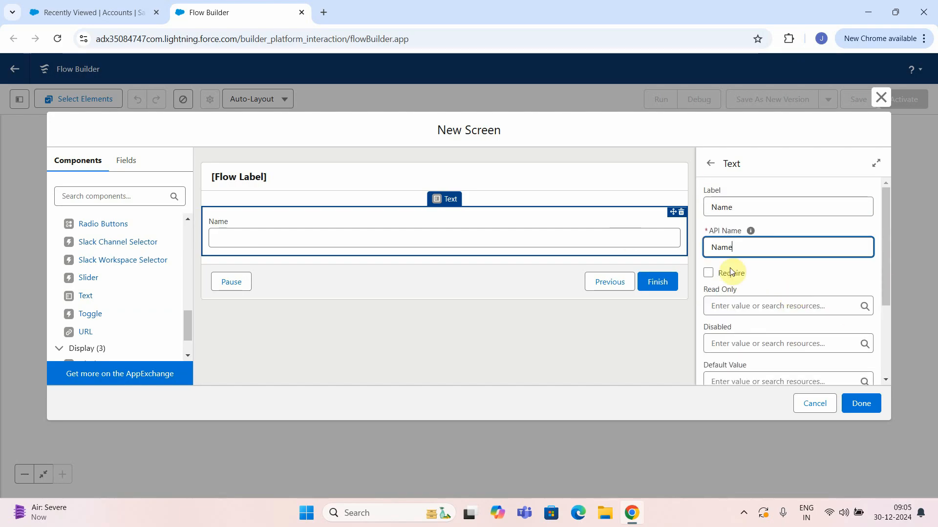
left_click(708, 272)
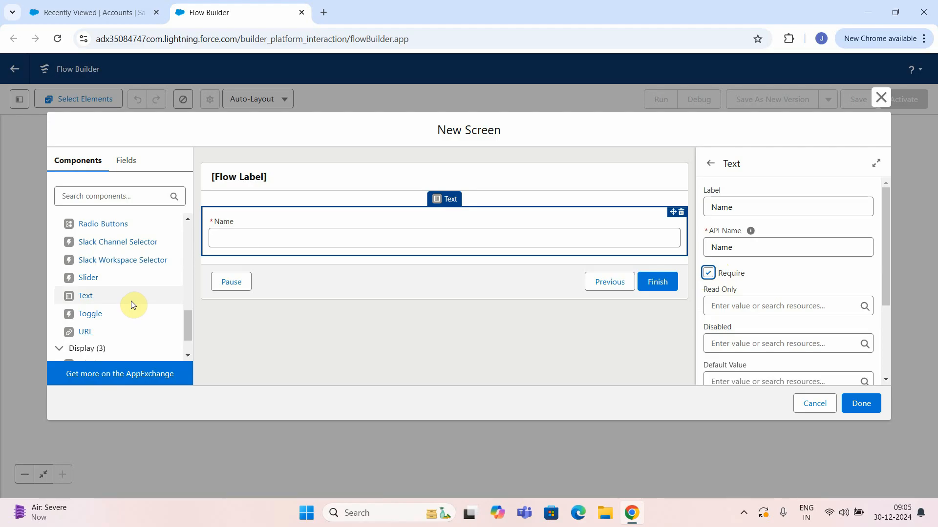
scroll(132, 293, "down", 1)
left_click(101, 197)
type("pick")
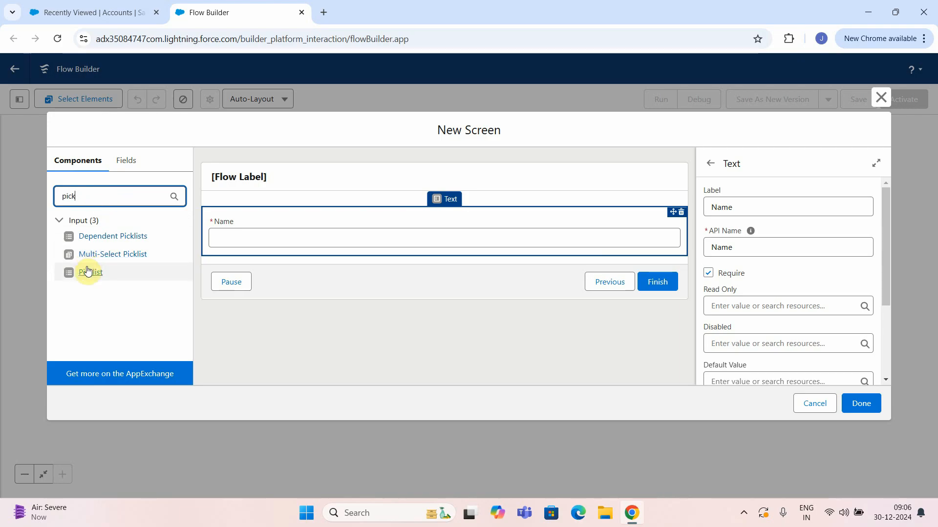
Add a required Picklist labelled Industry below Name, keeping Data Type Text.
left_click_drag(91, 272, 250, 253)
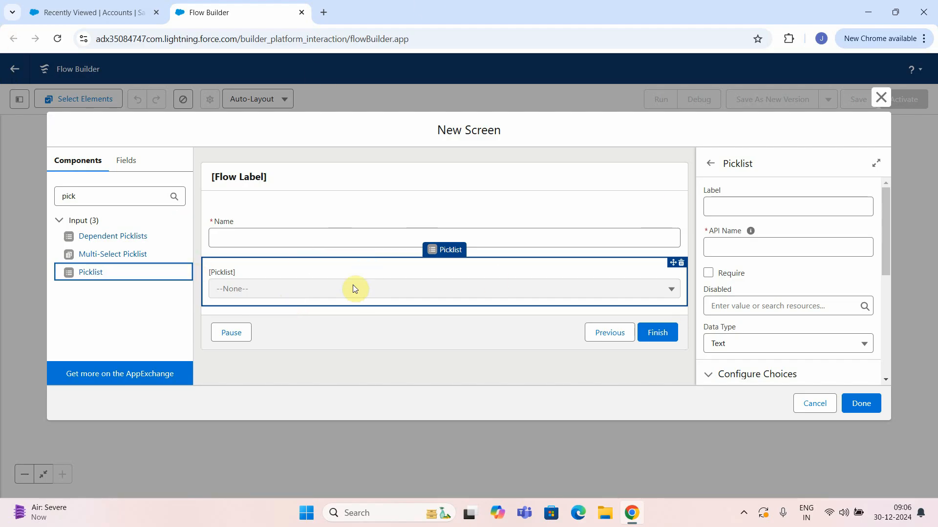
left_click(750, 209)
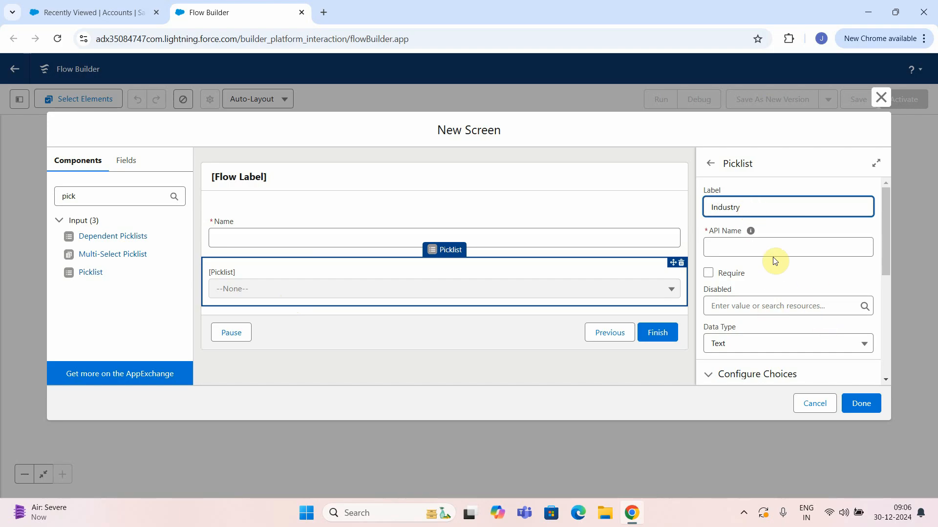
scroll(767, 272, "down", 3)
scroll(763, 310, "up", 1)
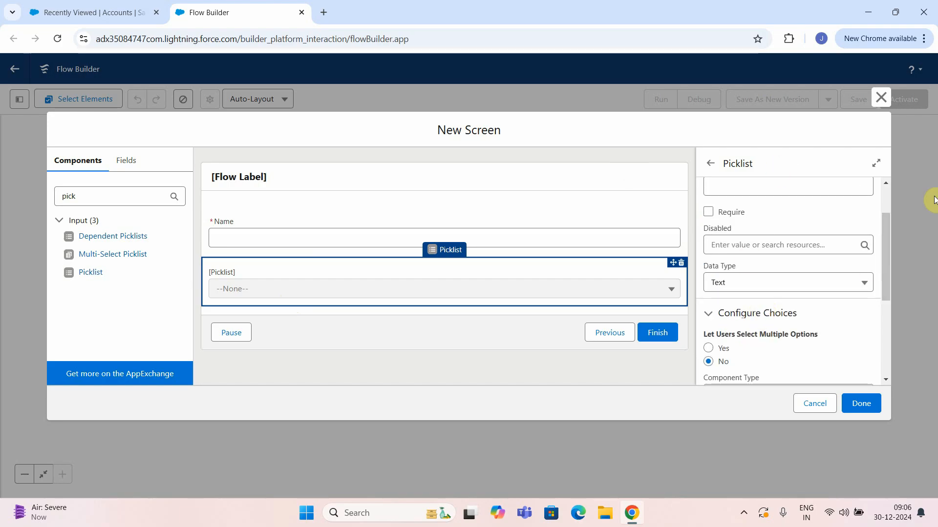
left_click(709, 213)
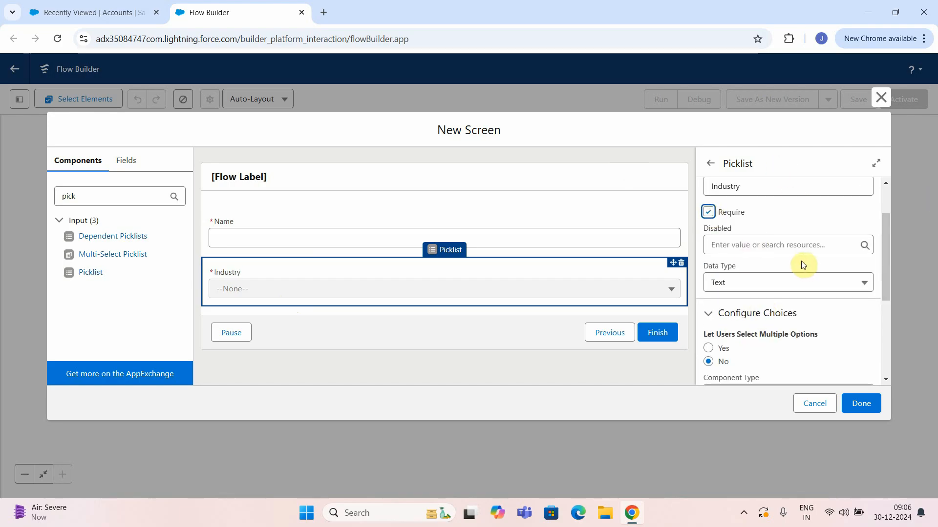
left_click(791, 286)
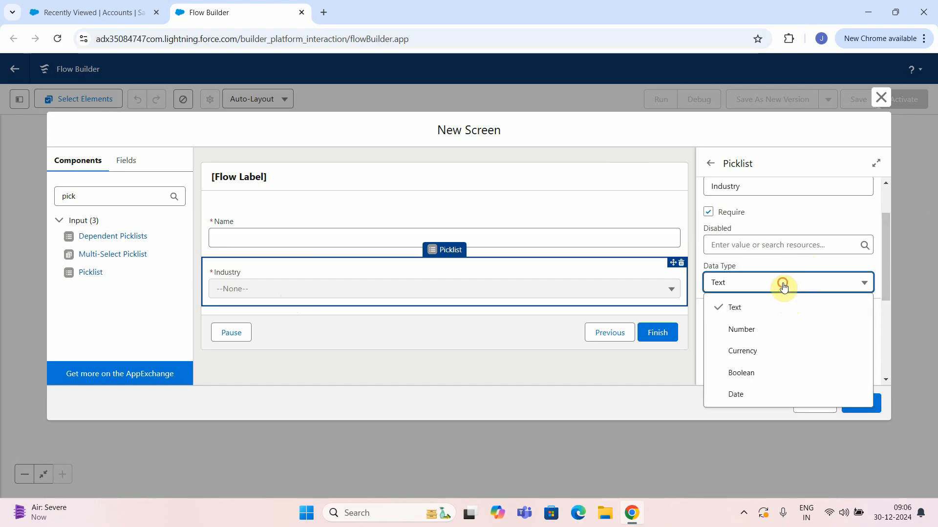
left_click(782, 282)
Remove the extra empty choice row so the picklist keeps one unset choice.
scroll(762, 247, "down", 3)
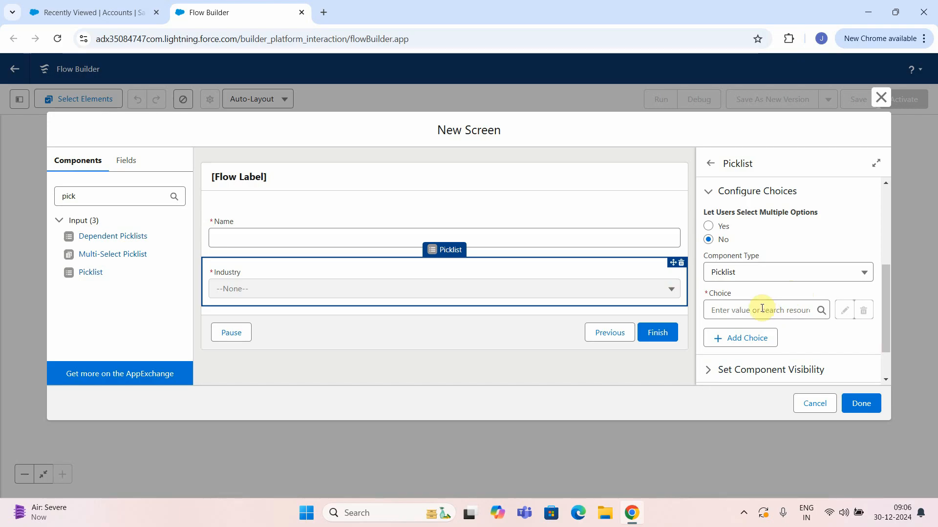
left_click(733, 337)
scroll(770, 326, "down", 2)
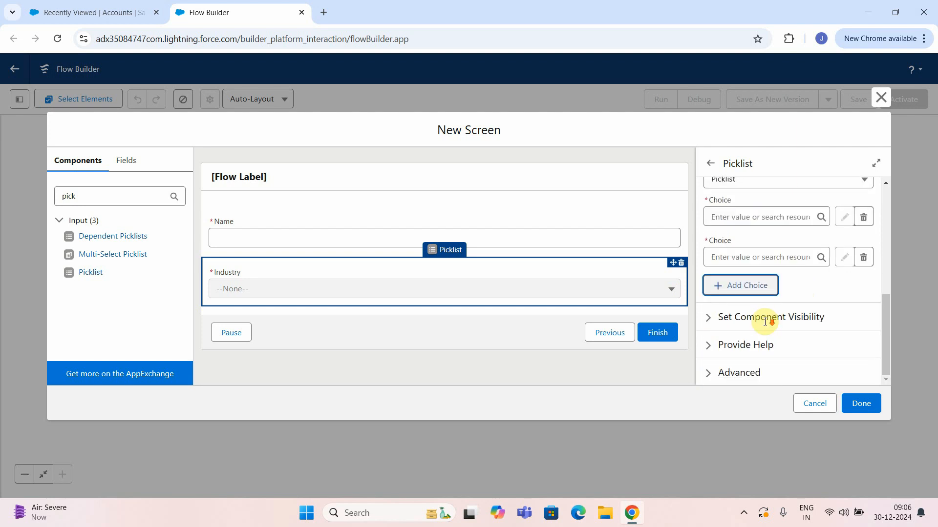
left_click(864, 259)
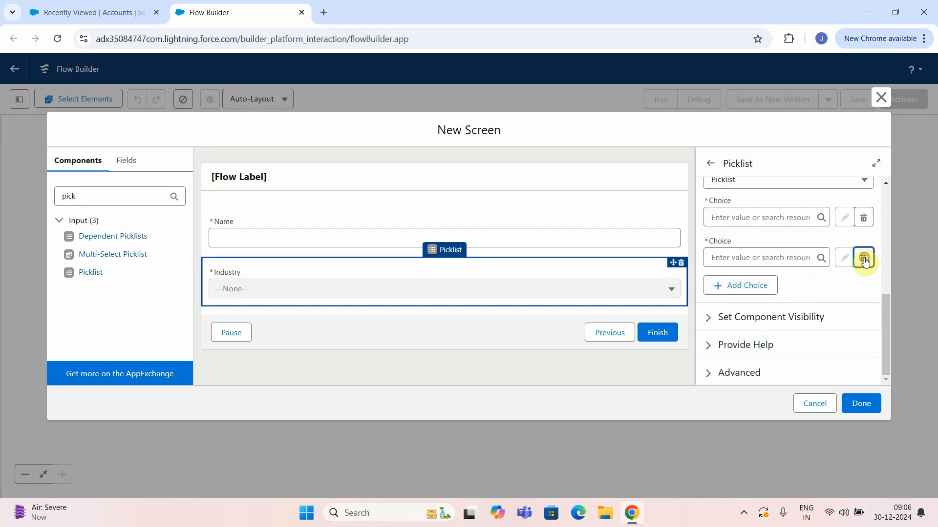
left_click(822, 257)
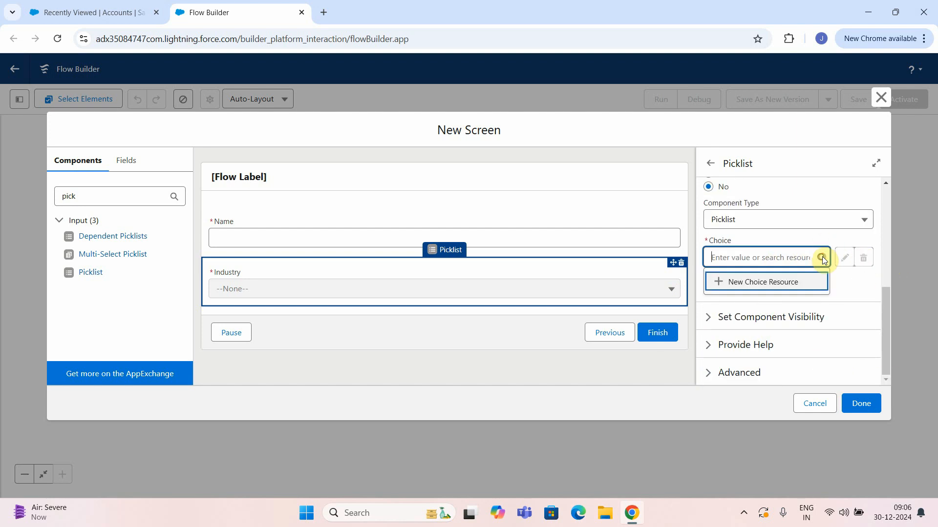
Create a new Picklist Choice Set resource based on the Account object.
left_click(770, 284)
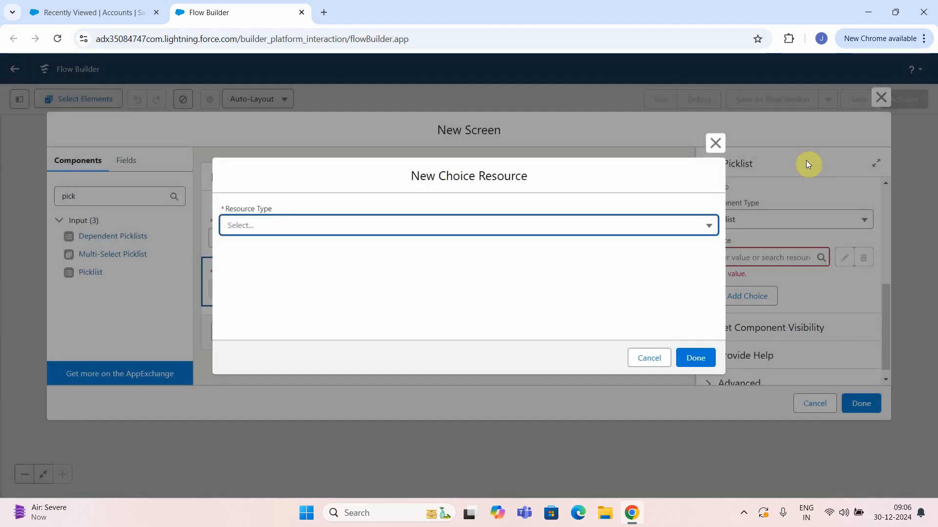
left_click(277, 226)
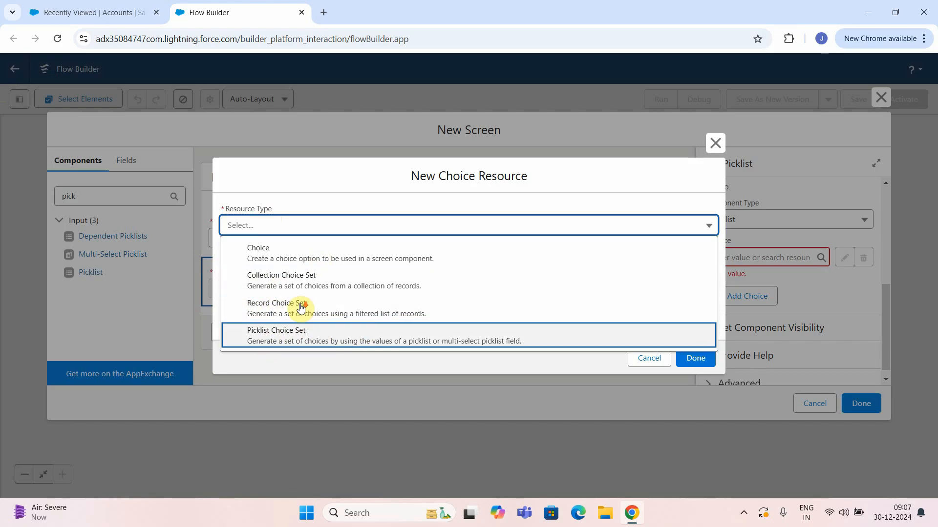
left_click(274, 342)
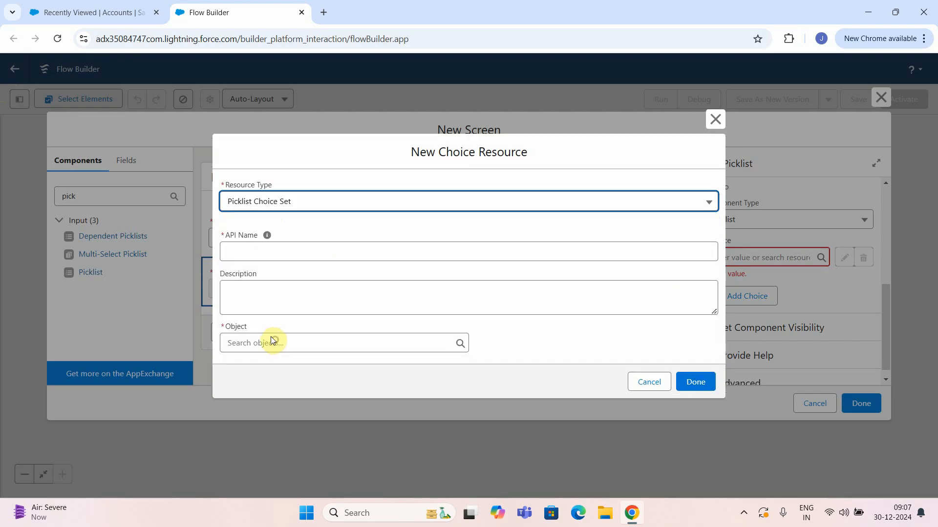
left_click(276, 342)
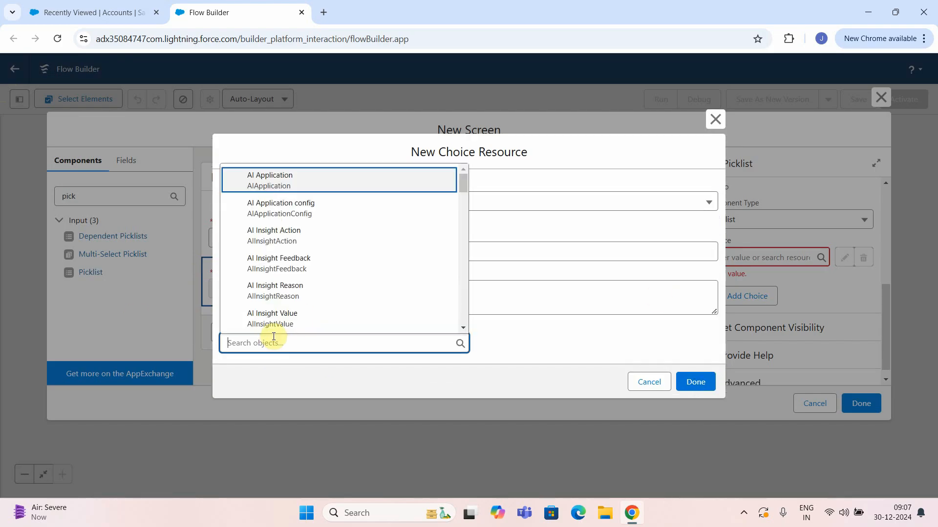
left_click(523, 335)
left_click(264, 342)
type("acc")
left_click(272, 205)
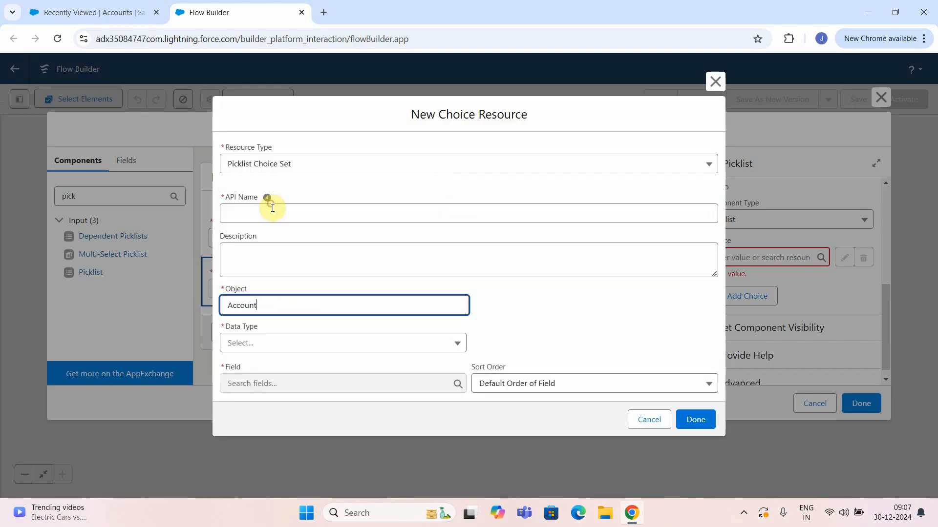
Set data type Picklist, field Industry, API name Industry_Choice, and save the choice resource.
left_click(293, 342)
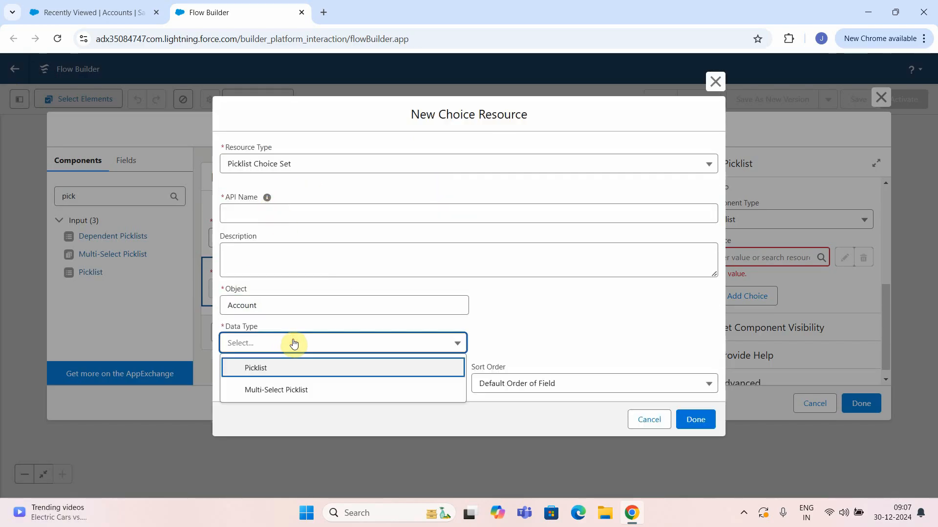
left_click(268, 370)
left_click(269, 384)
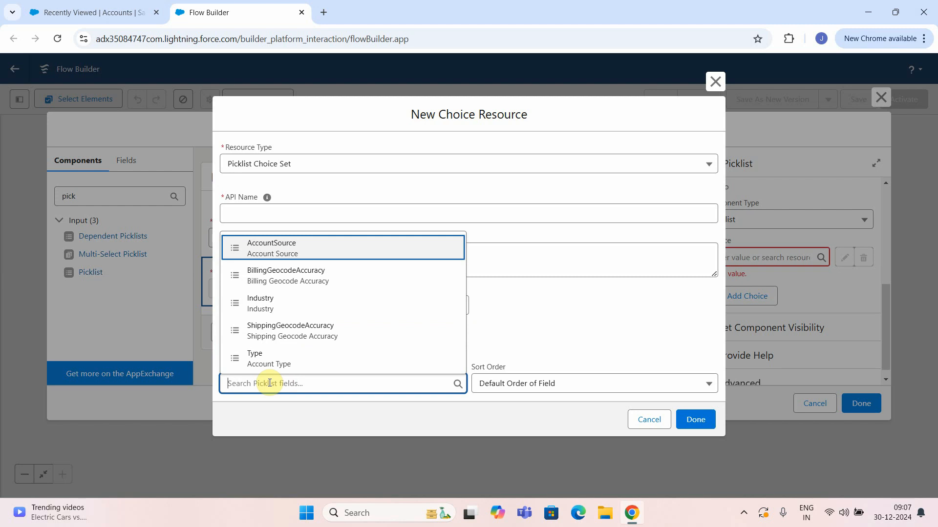
left_click(269, 309)
left_click(261, 217)
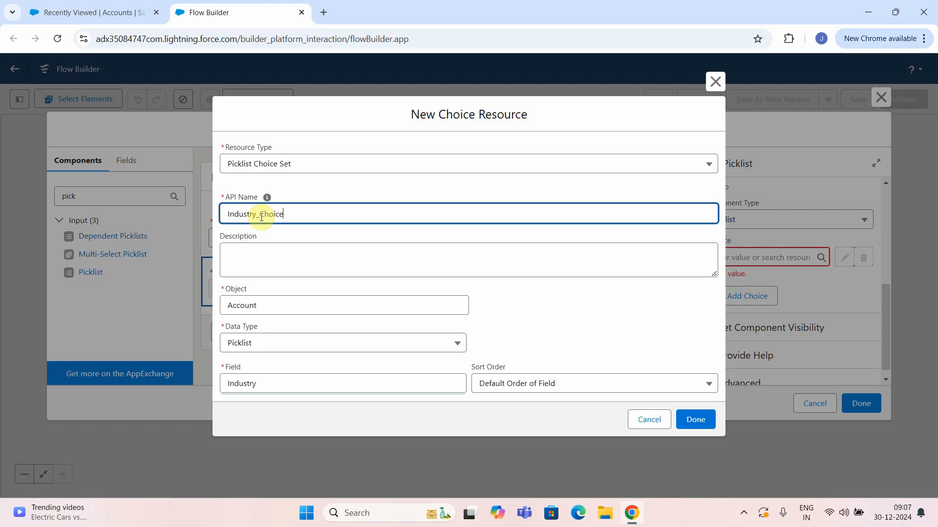
left_click(272, 256)
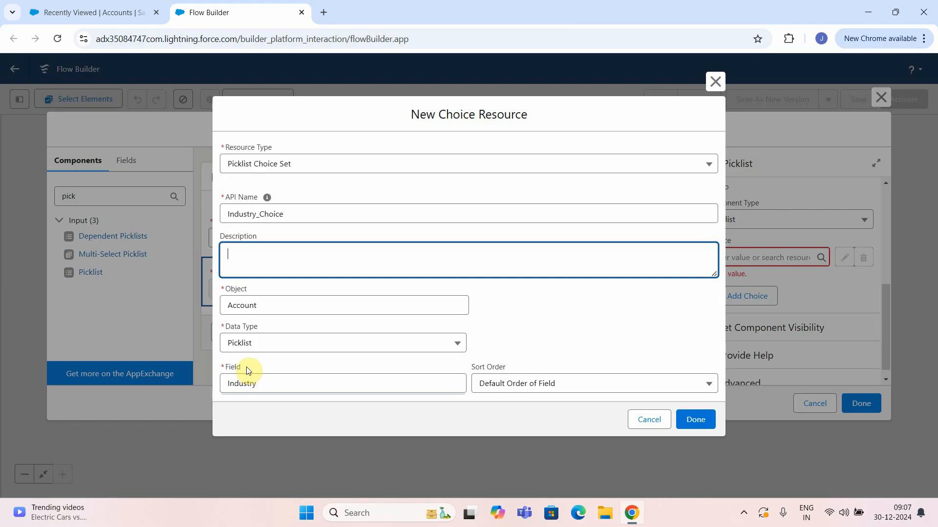
left_click(696, 419)
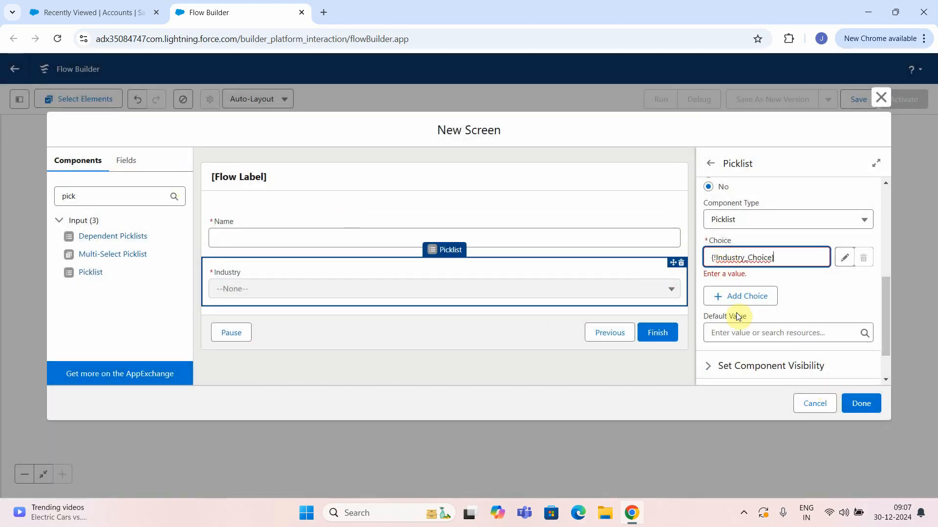
Label the screen 'Account Creation' (API name Account_Creation) and finish it.
left_click(866, 409)
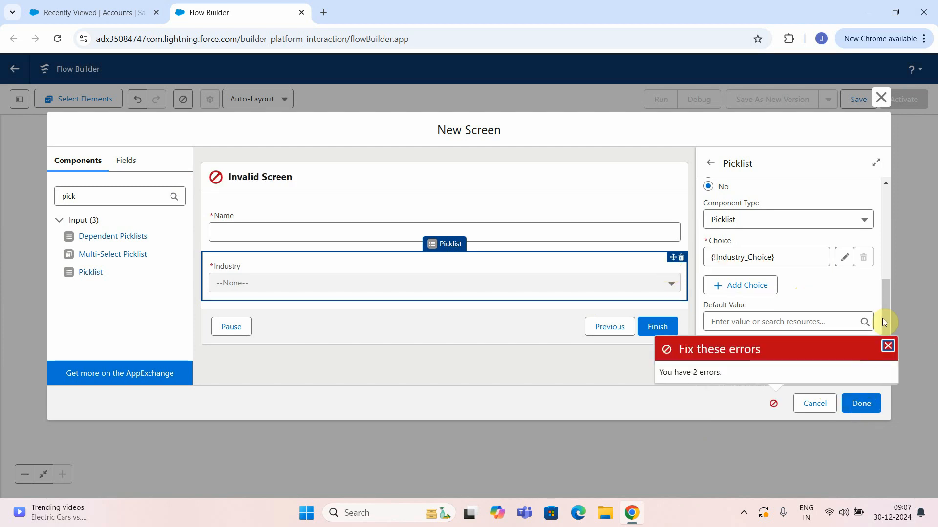
left_click(887, 347)
left_click(282, 181)
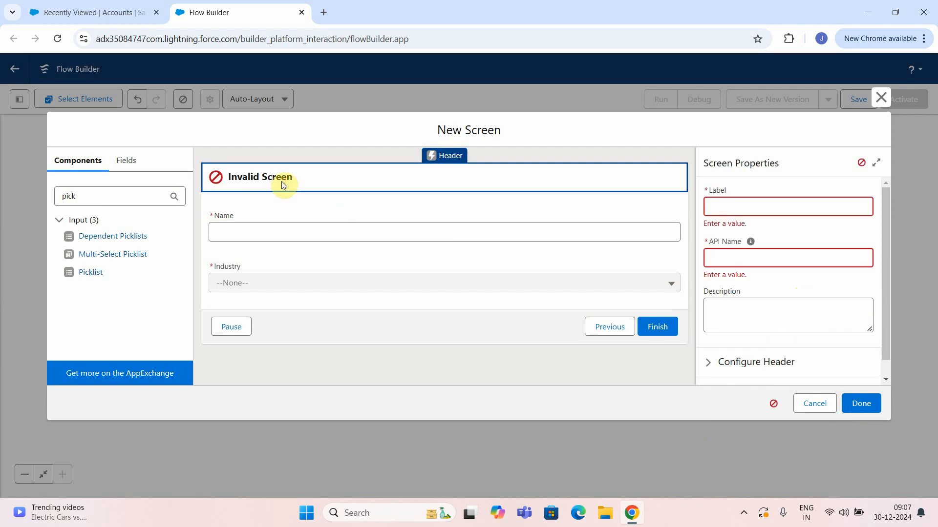
left_click(735, 210)
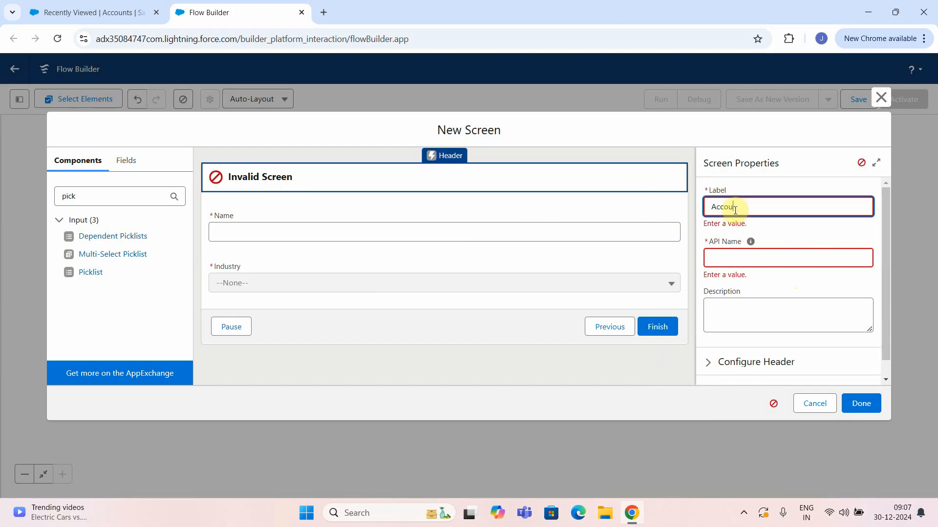
type("Account Creation")
left_click(726, 415)
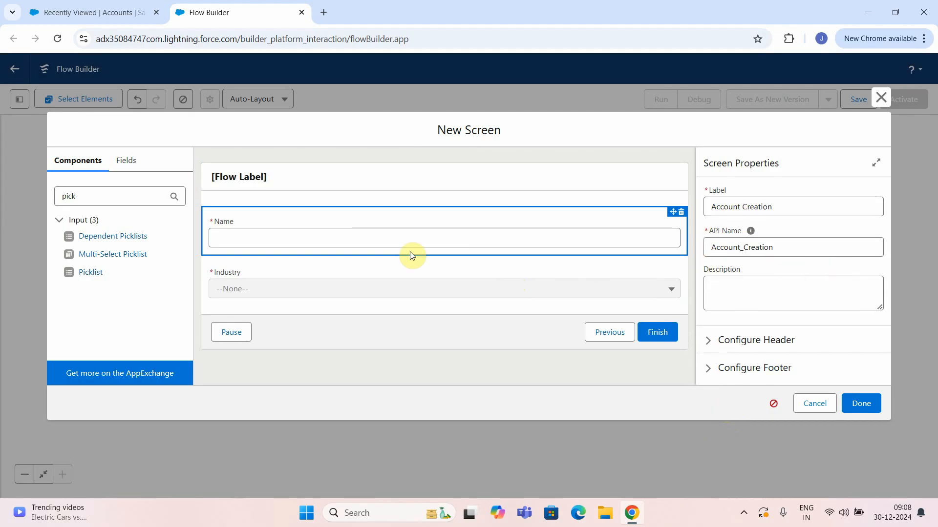
left_click(852, 404)
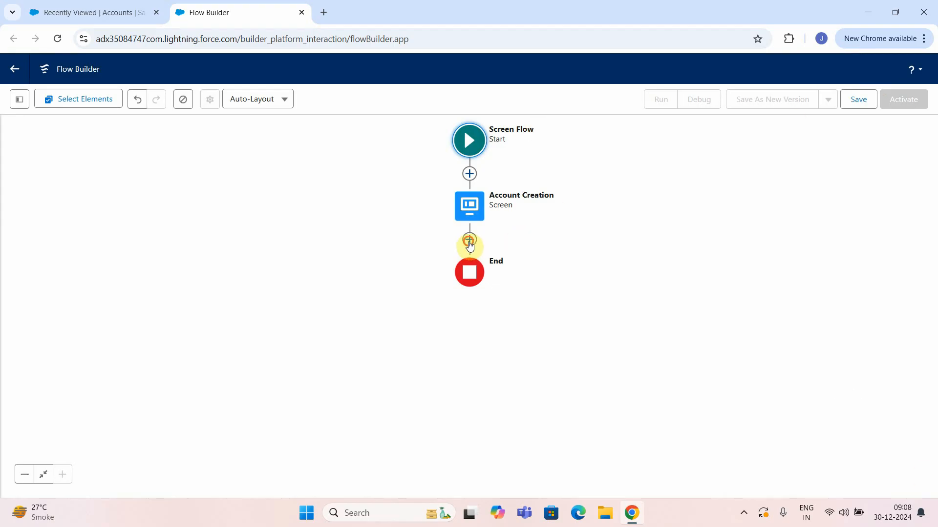
Add a Create Records element labelled and described 'Create Account Records', setting field values manually.
left_click(469, 239)
scroll(457, 332, "down", 5)
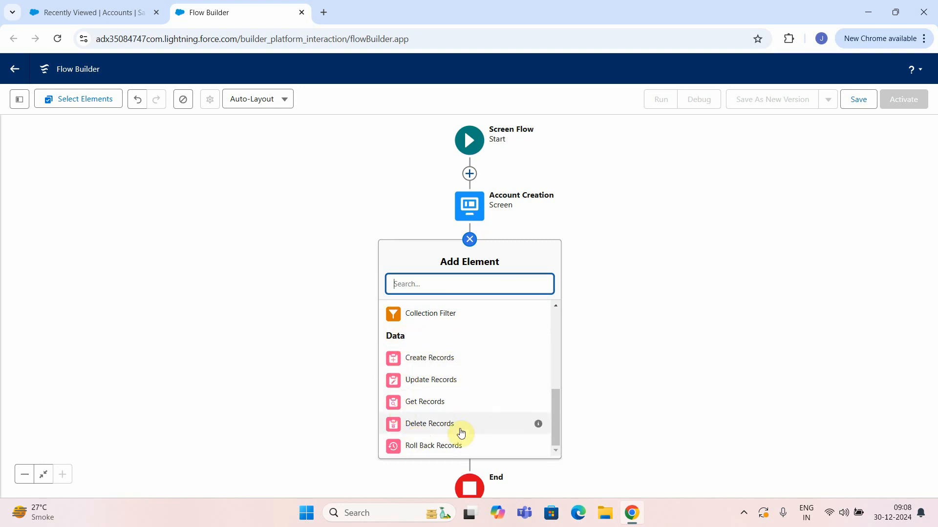
left_click(423, 364)
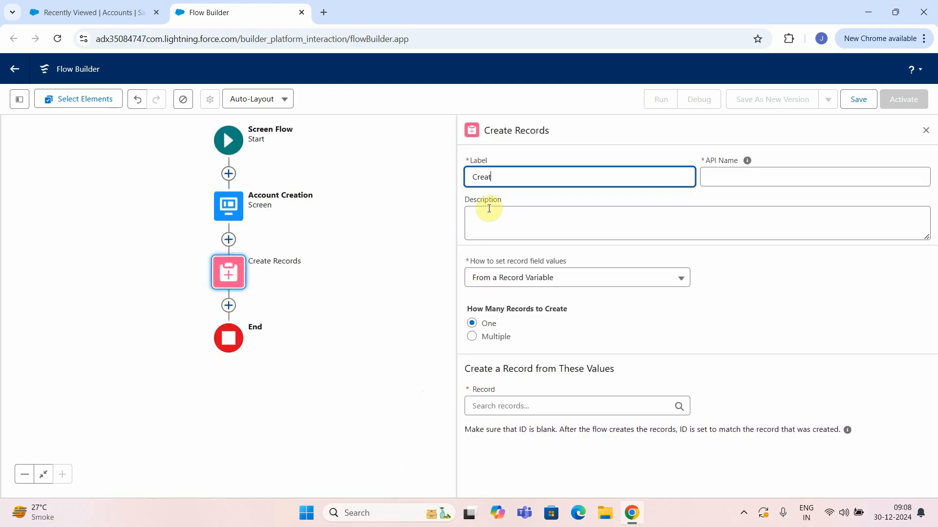
type("Create Account Recordsa")
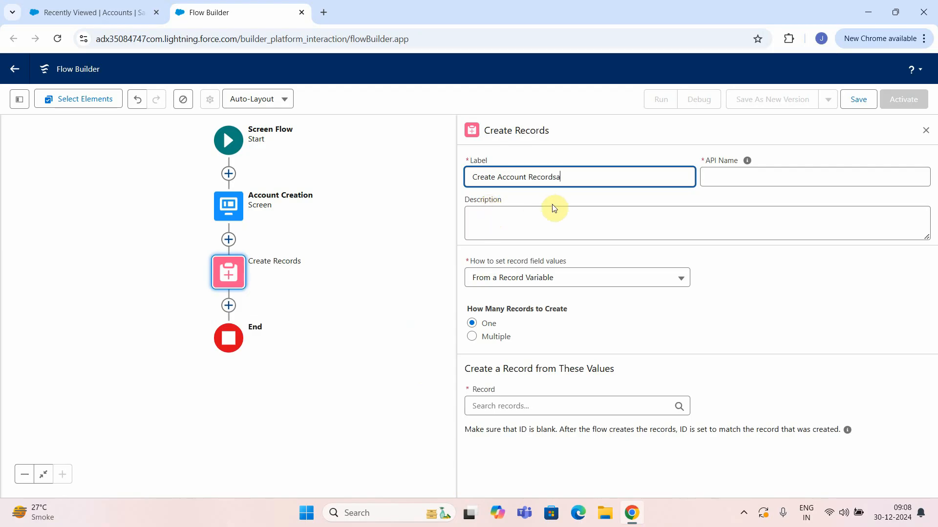
key("ctrl+a")
key("ctrl+c")
left_click(531, 221)
key("ctrl+v")
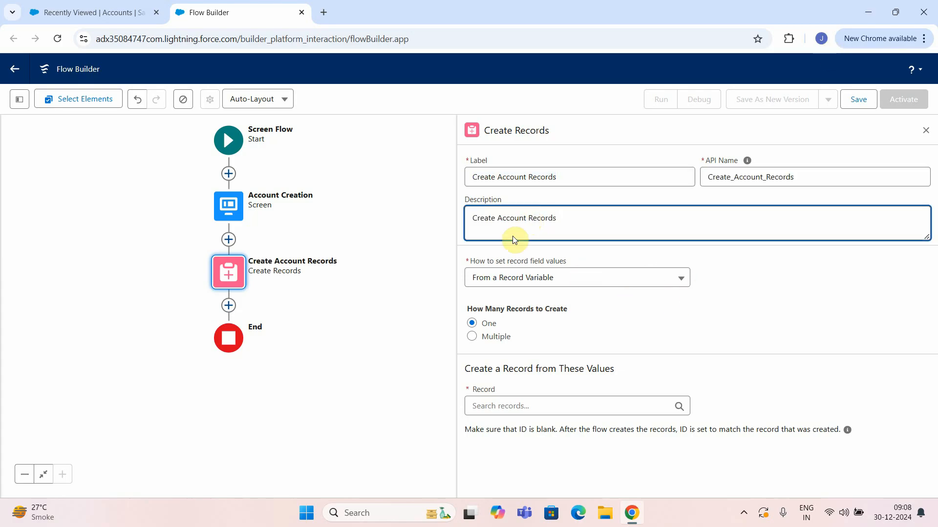
left_click(618, 279)
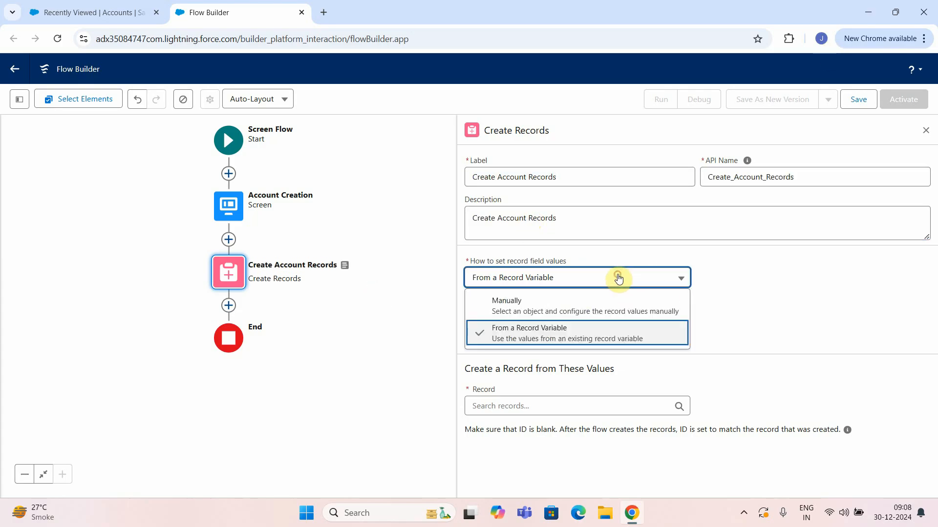
left_click(527, 304)
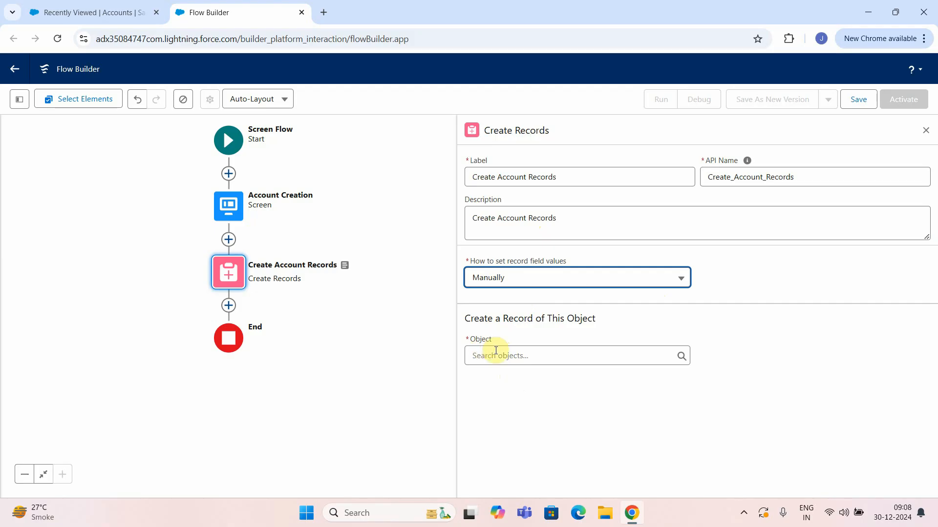
Target Account, map Account Name to Account Creation > Name, and add a second field row.
left_click(512, 360)
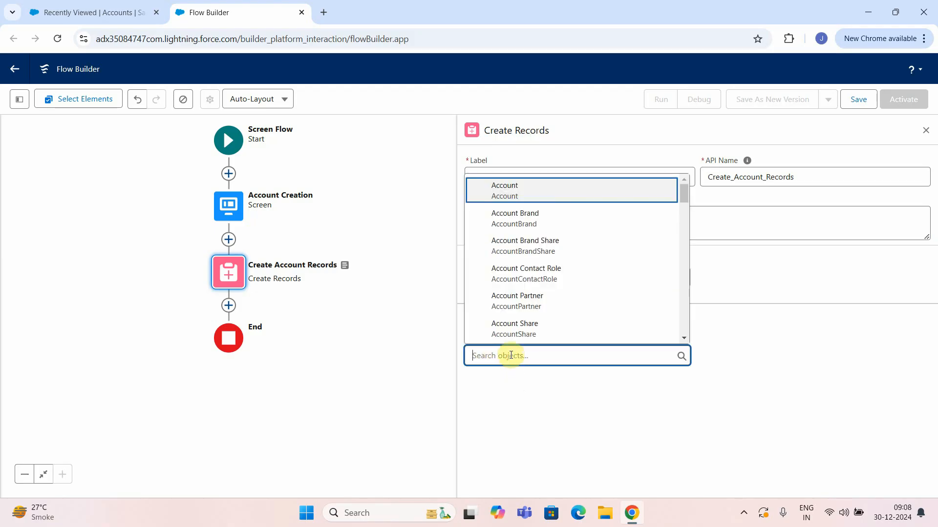
left_click(509, 191)
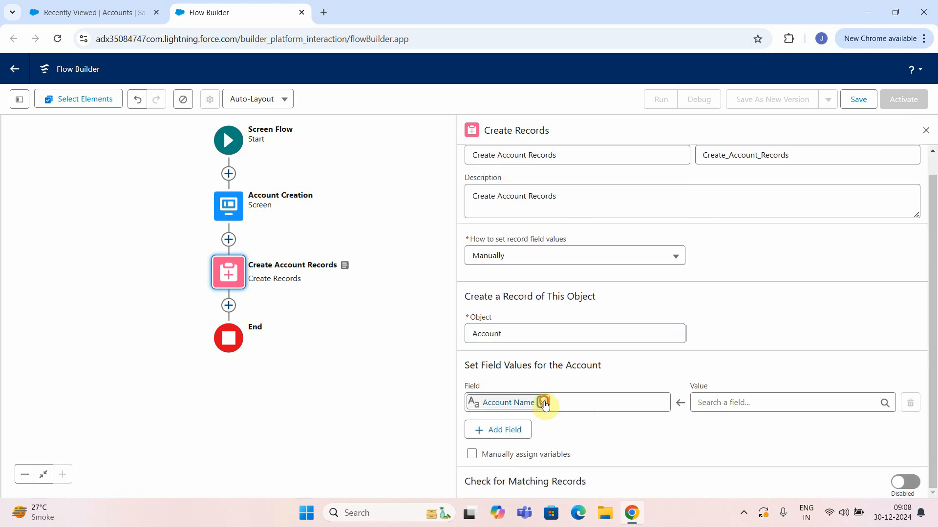
left_click(542, 403)
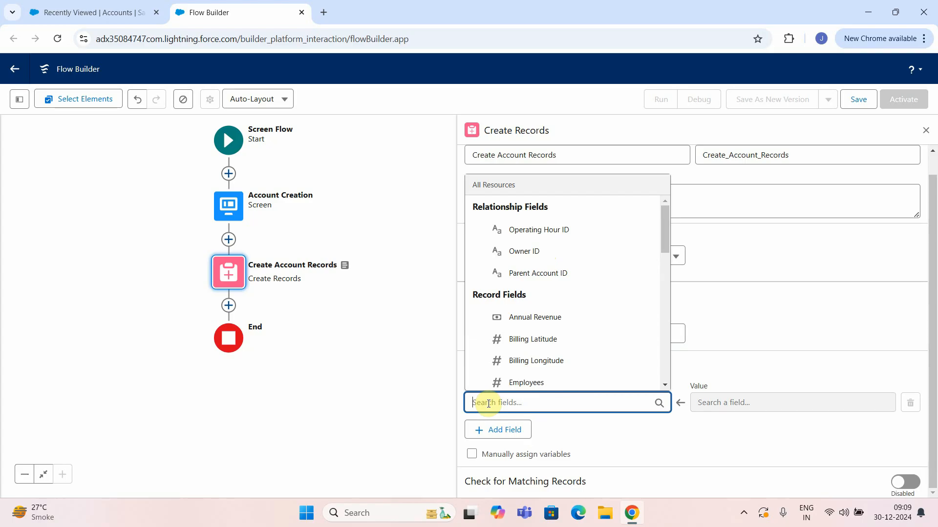
type("nam")
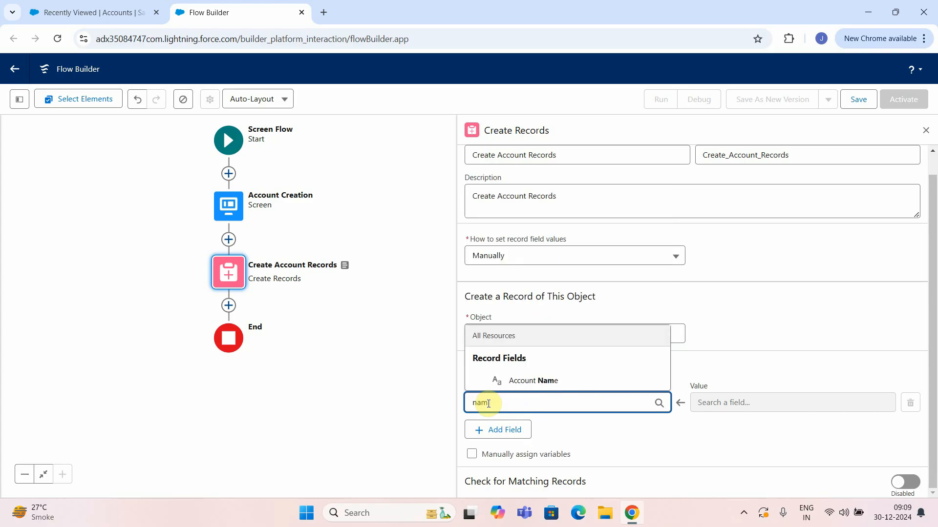
left_click(514, 383)
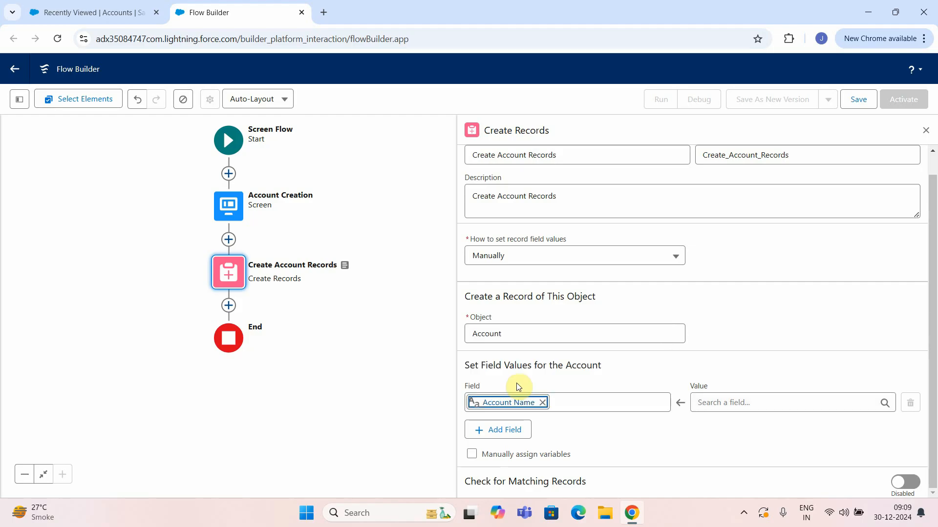
left_click(694, 408)
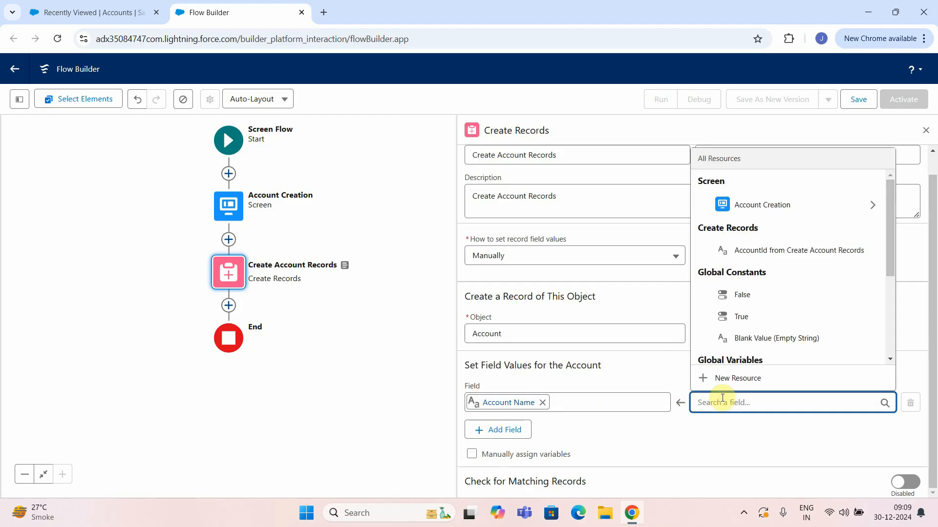
left_click(760, 209)
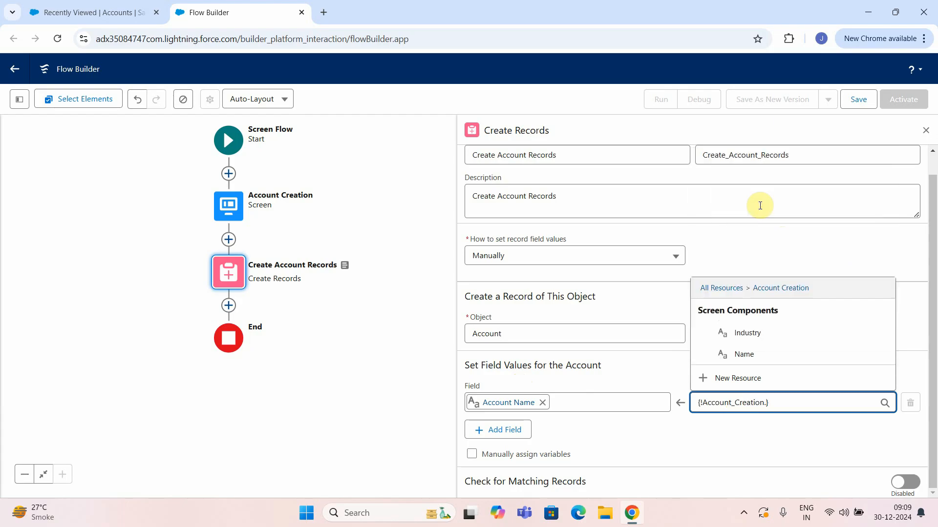
left_click(743, 357)
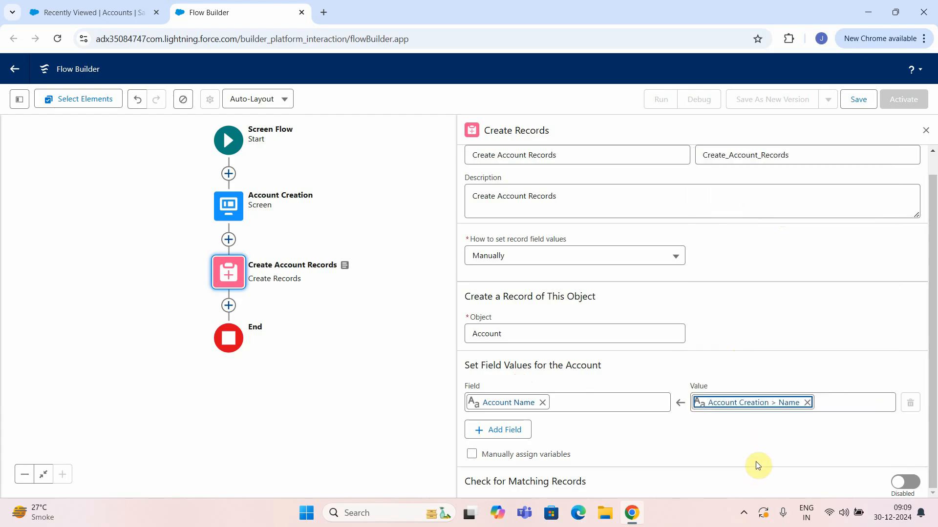
left_click(488, 429)
scroll(532, 387, "down", 1)
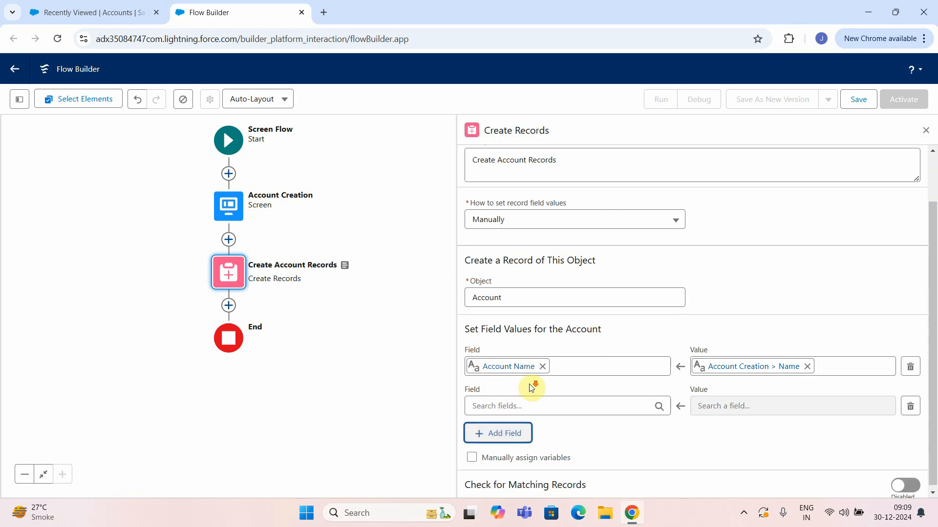
Map the Industry field to the Account Creation screen's Industry input.
left_click(498, 404)
type("Ind")
left_click(516, 382)
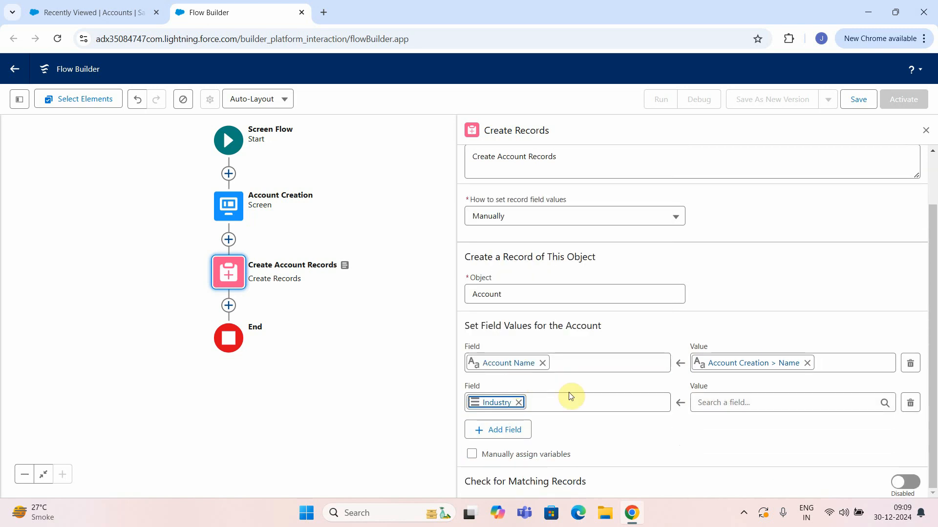
left_click(747, 399)
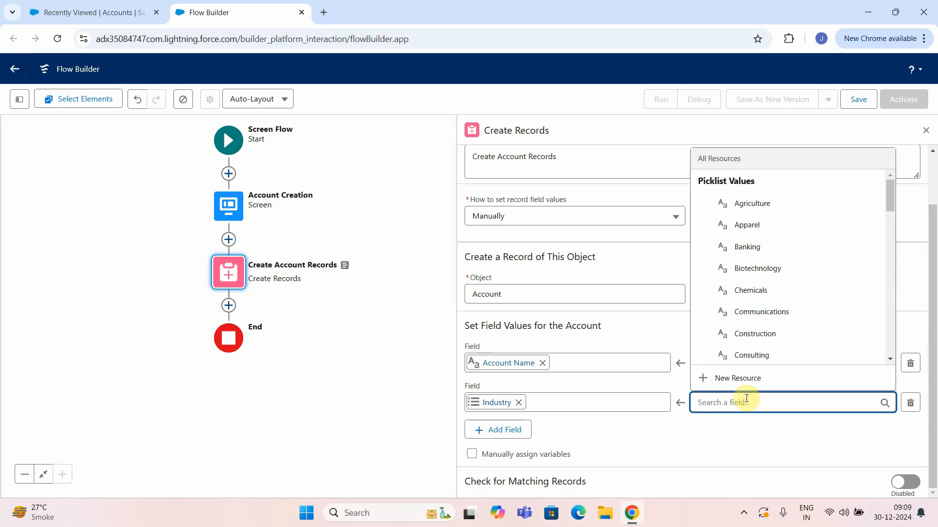
scroll(809, 314, "down", 10)
scroll(804, 350, "down", 5)
scroll(823, 342, "up", 5)
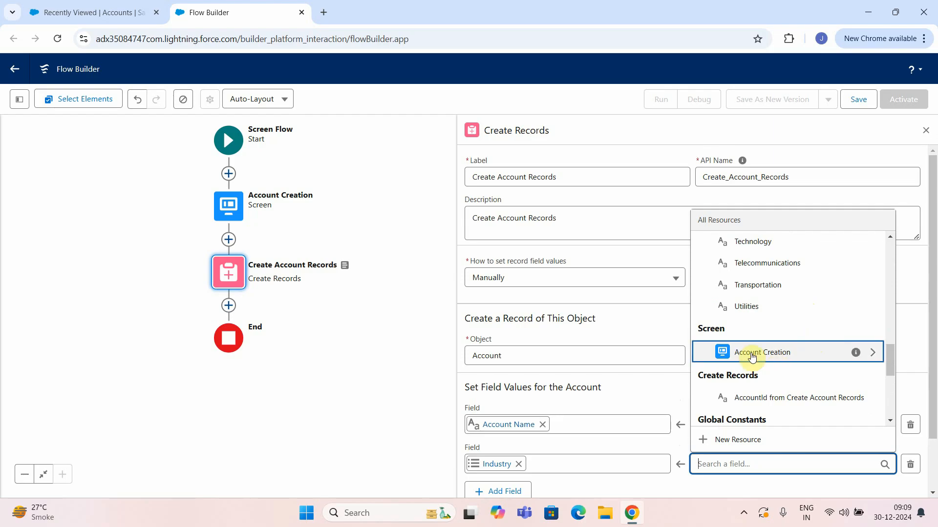
left_click(751, 352)
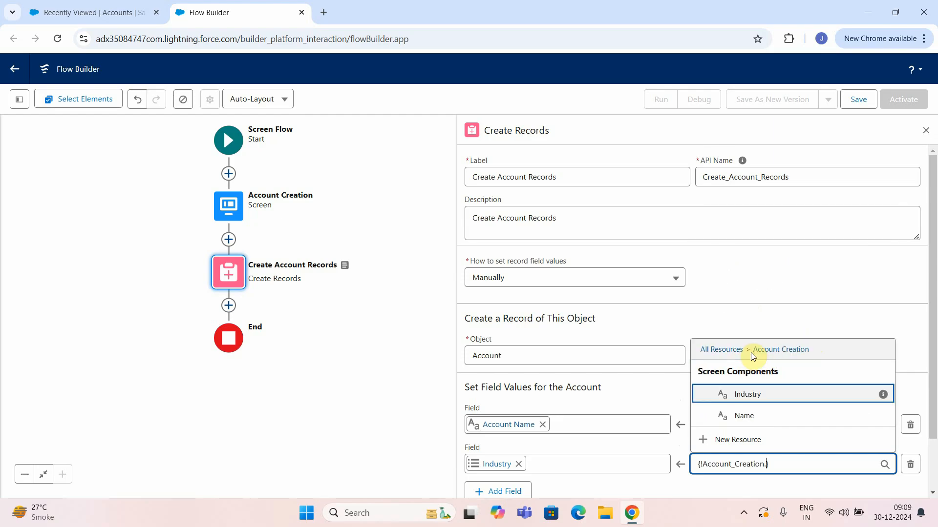
left_click(745, 337)
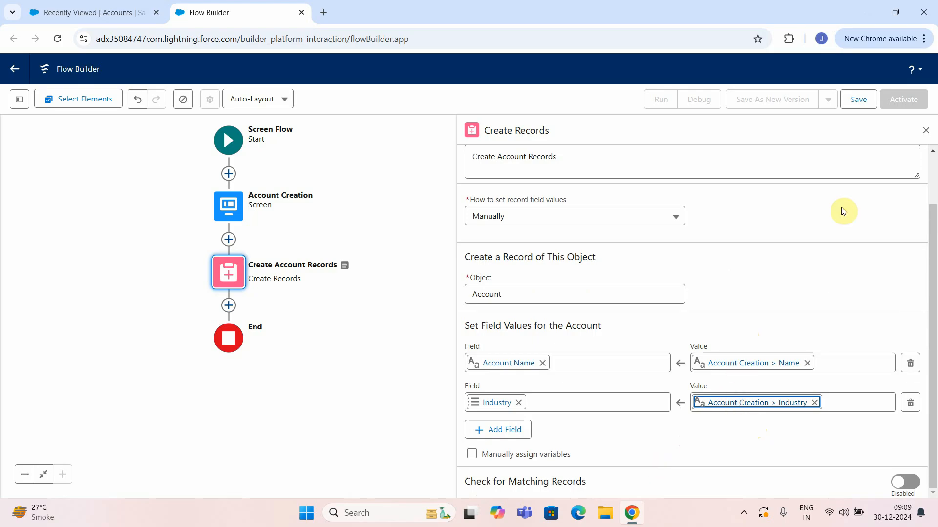
Save the flow, entering the label 'Account Creation Flow'.
left_click(860, 108)
left_click(311, 231)
type("Account Creation Flow")
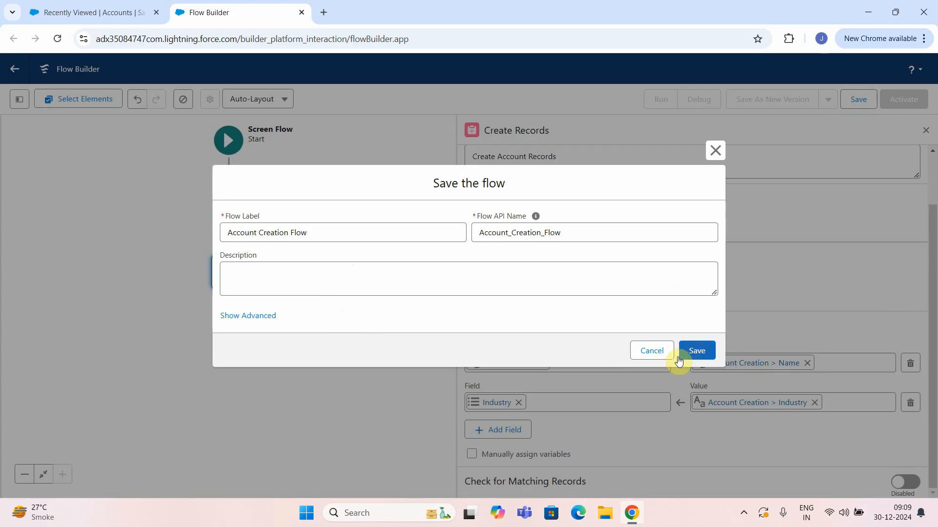
Confirm saving Account Creation Flow and launch a debug run of its screen.
left_click(705, 352)
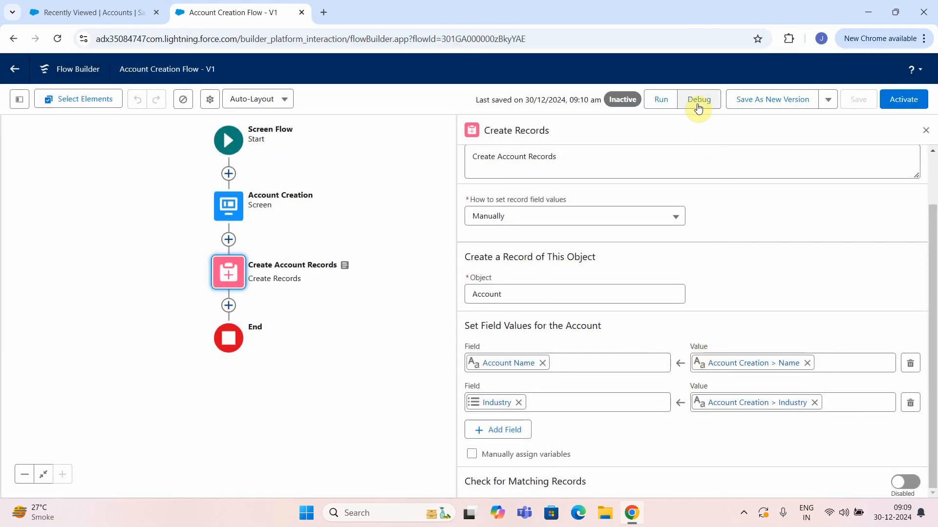
left_click(698, 104)
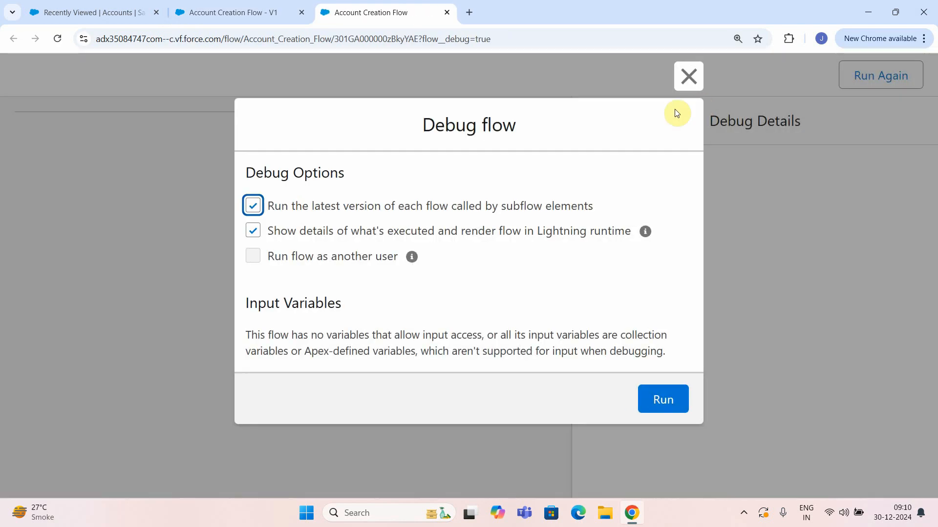
left_click(666, 404)
left_click(186, 205)
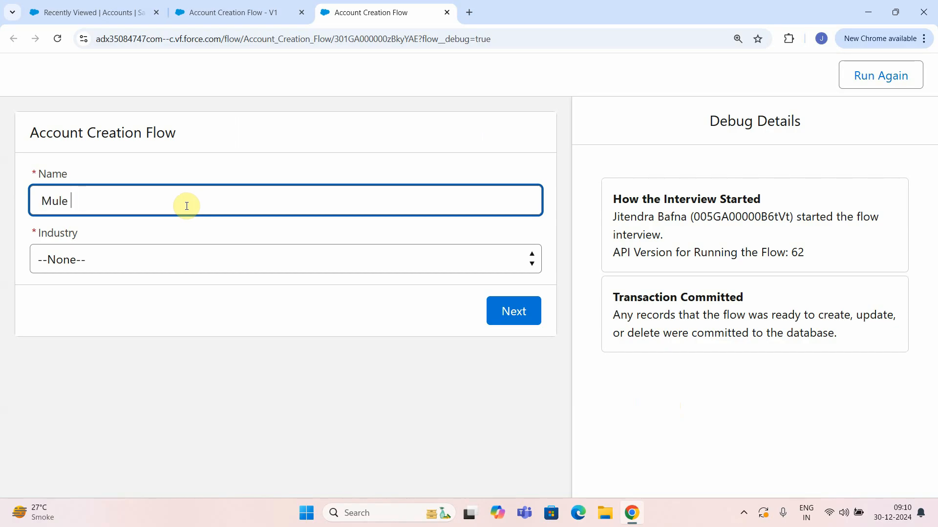
Submit the debug form with Name 'Demo Agriculture Company' and Industry Agriculture.
key("BackSpace")
key("BackSpace")
key("BackSpace")
key("BackSpace")
type("Demo Agrc")
key("BackSpace")
type("icultur")
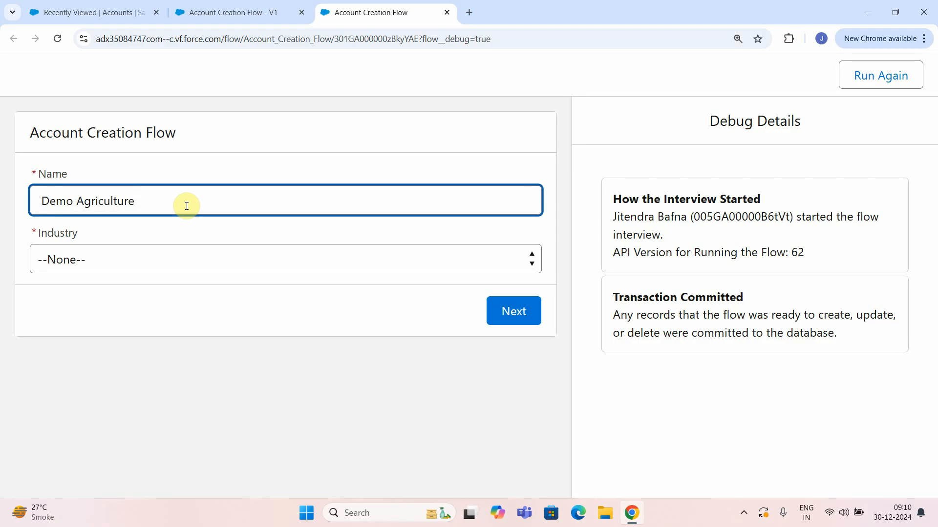
type("e Company")
left_click(103, 268)
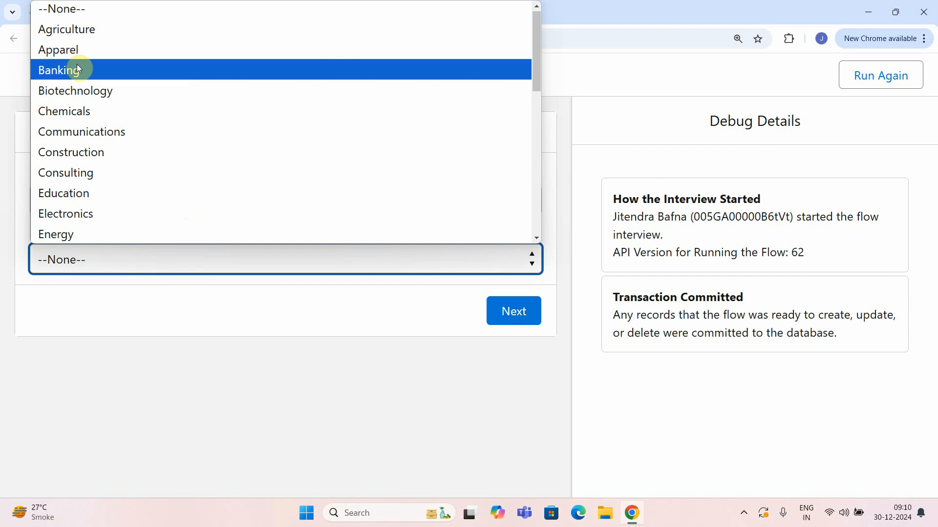
left_click(63, 30)
left_click(512, 313)
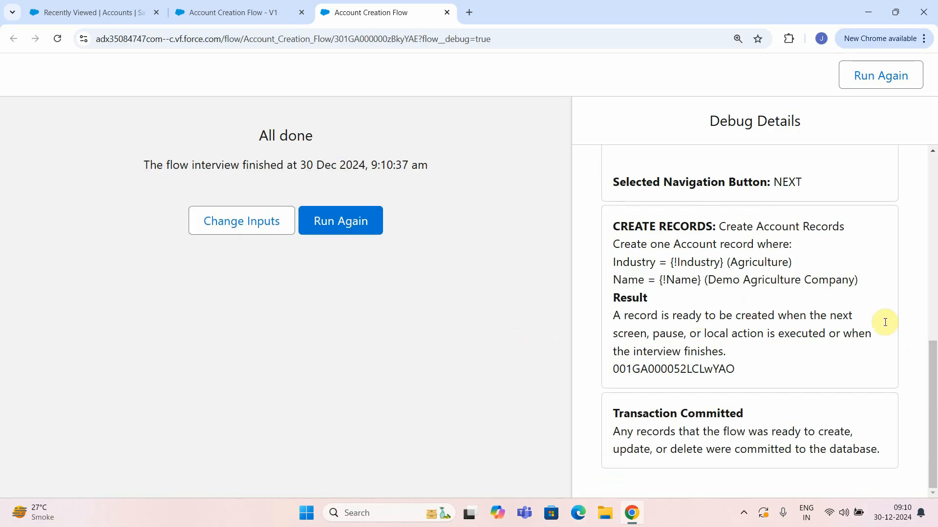
Scroll through the Debug Details to review the run's results.
scroll(645, 264, "up", 10)
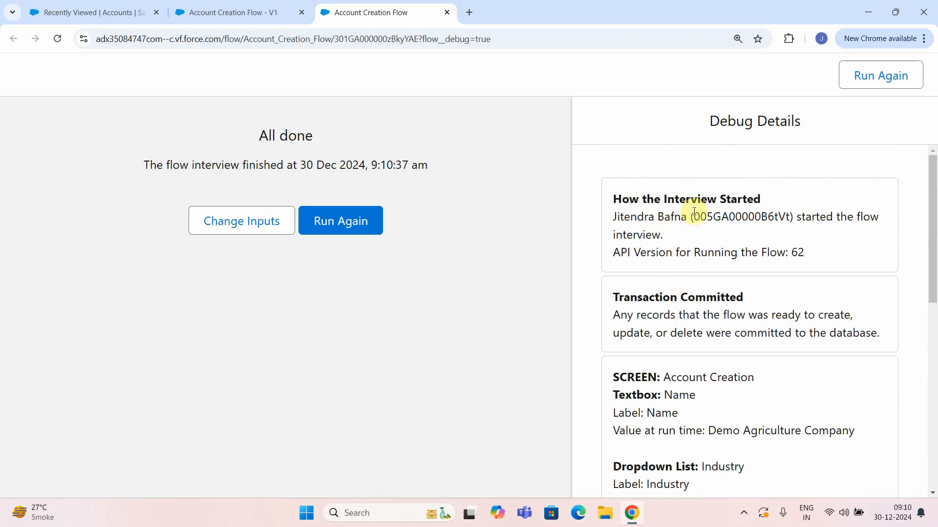
scroll(708, 230, "down", 3)
scroll(686, 251, "down", 1)
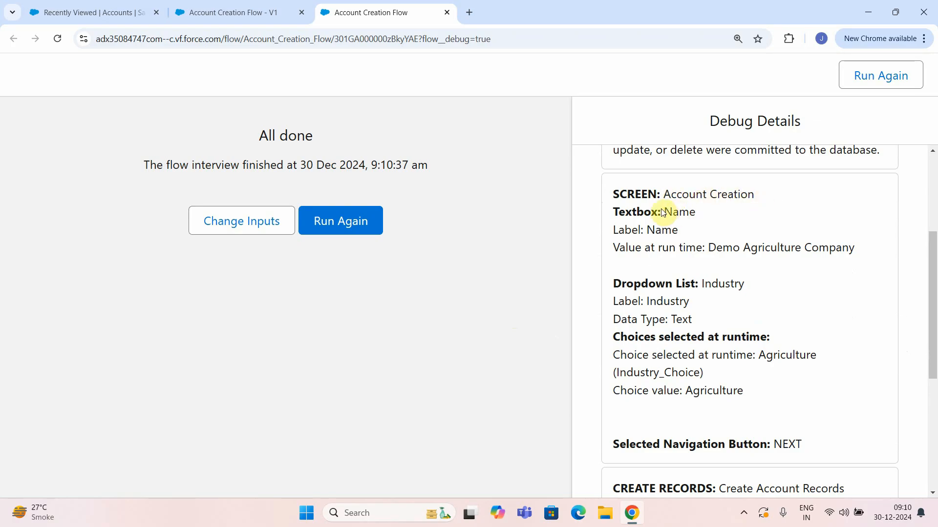
scroll(679, 273, "down", 2)
scroll(752, 245, "down", 1)
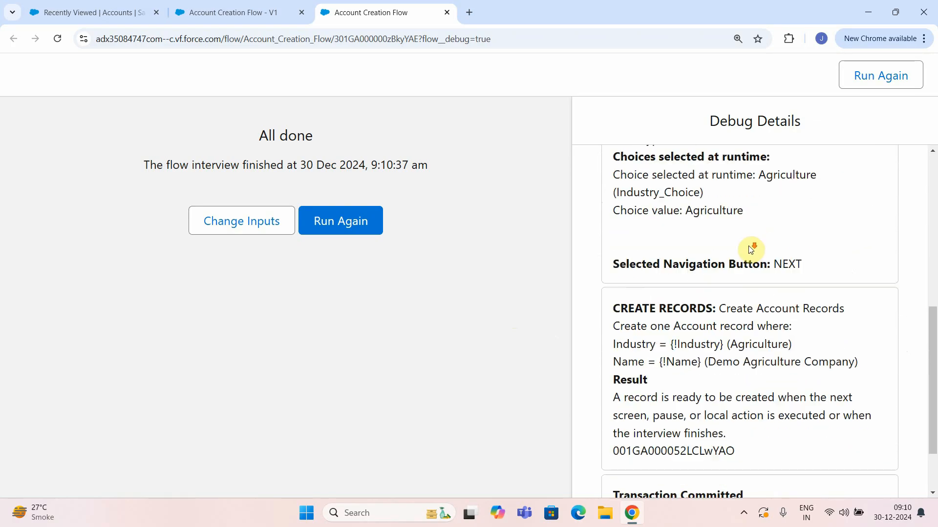
scroll(740, 304, "down", 1)
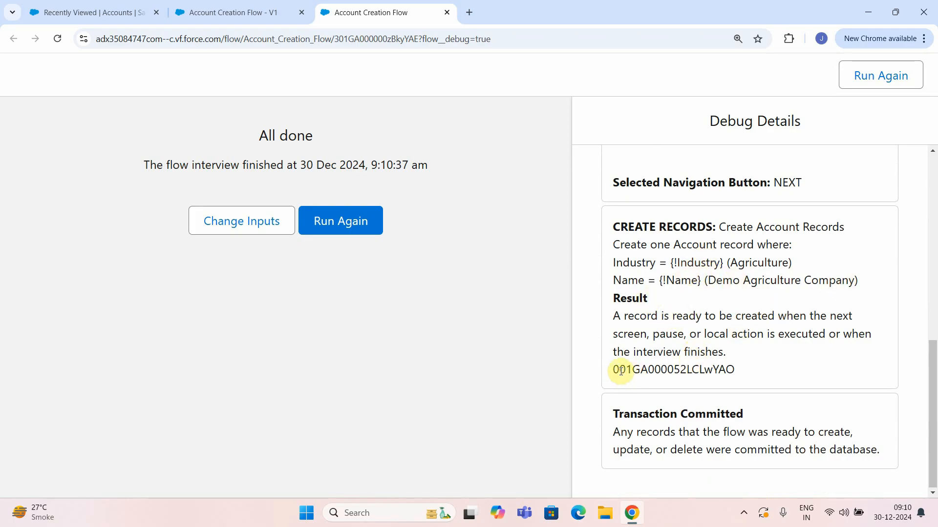
Select the created Account's record ID and return to the Account Creation Flow - V1 tab.
left_click_drag(612, 369, 735, 369)
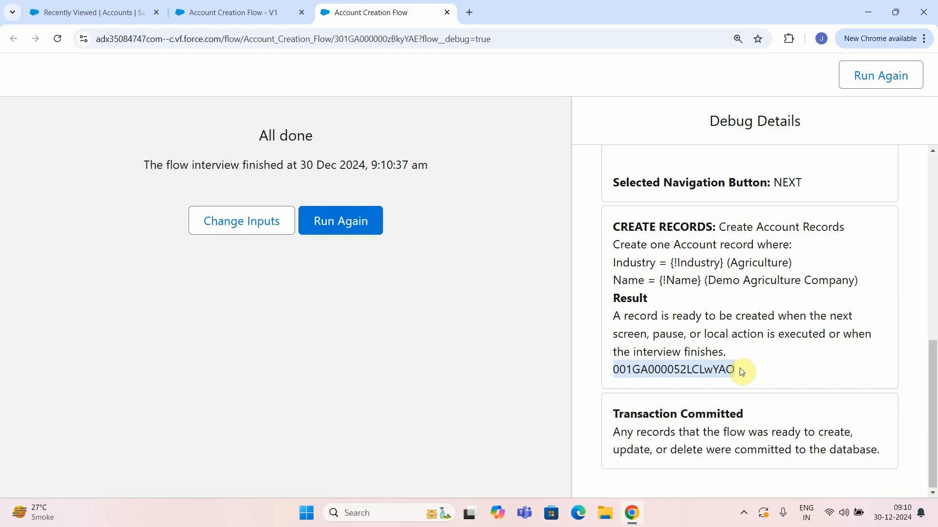
left_click(260, 10)
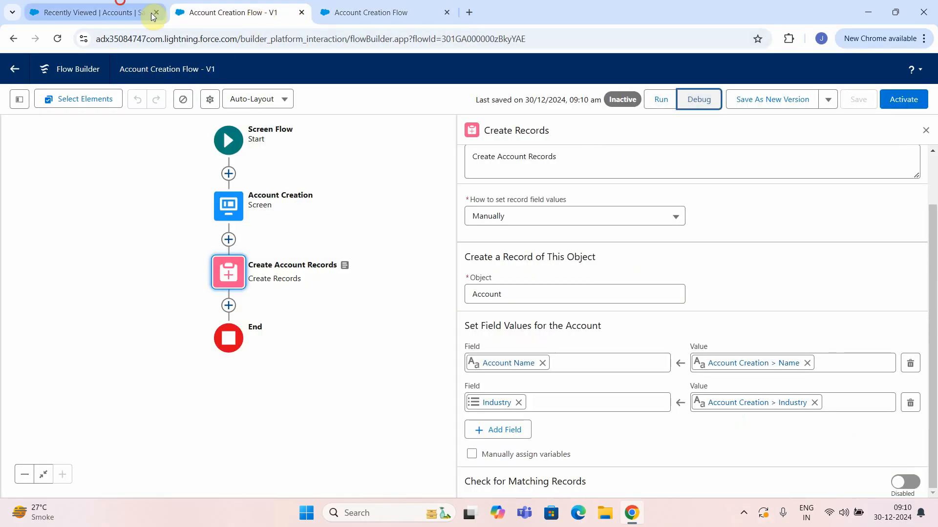
left_click(125, 14)
Reload the Accounts list and open the Demo Agriculture Company account.
right_click(427, 142)
left_click(484, 192)
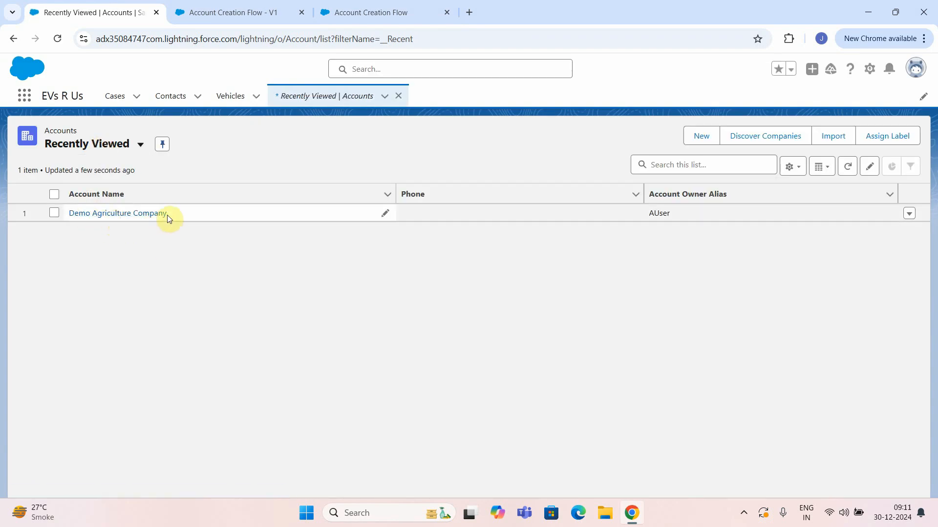
left_click(131, 213)
Check the account's Details tab, confirming Industry is Agriculture.
scroll(289, 289, "down", 2)
scroll(287, 285, "up", 3)
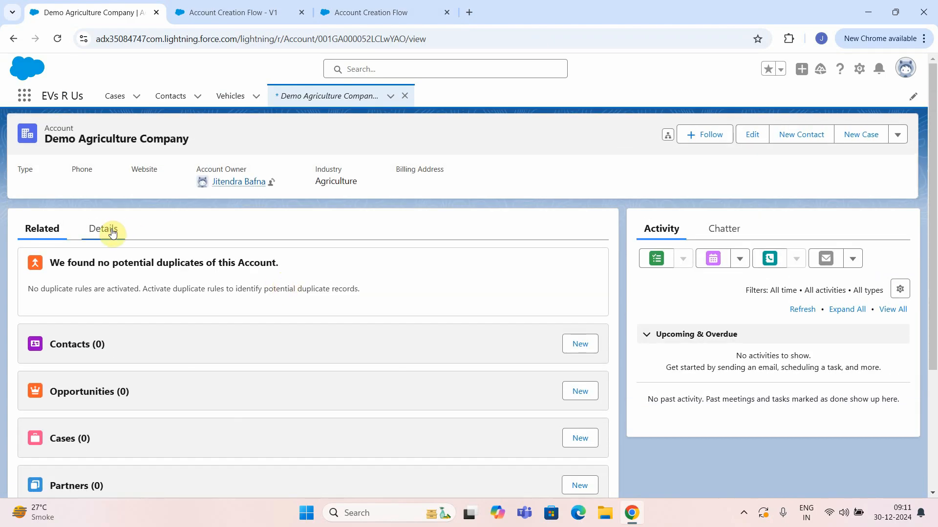
left_click(128, 234)
scroll(324, 249, "down", 3)
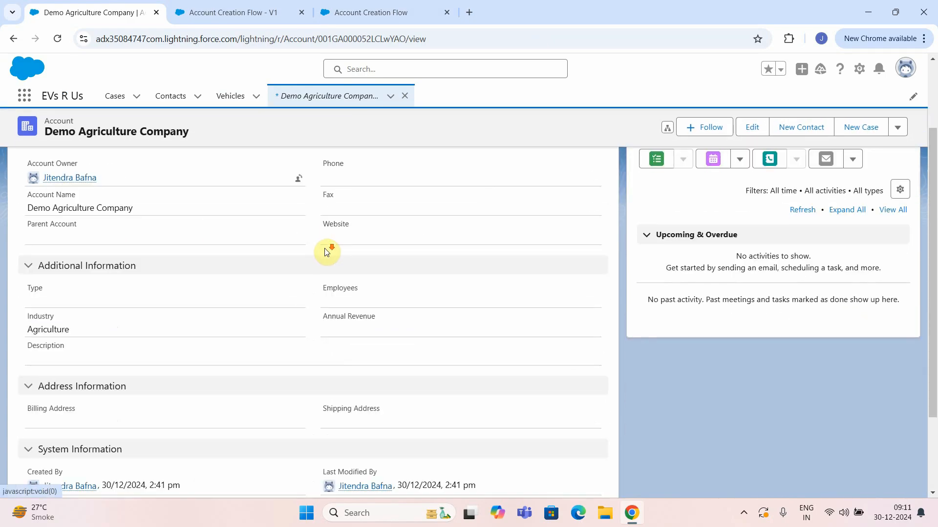
double_click(36, 329)
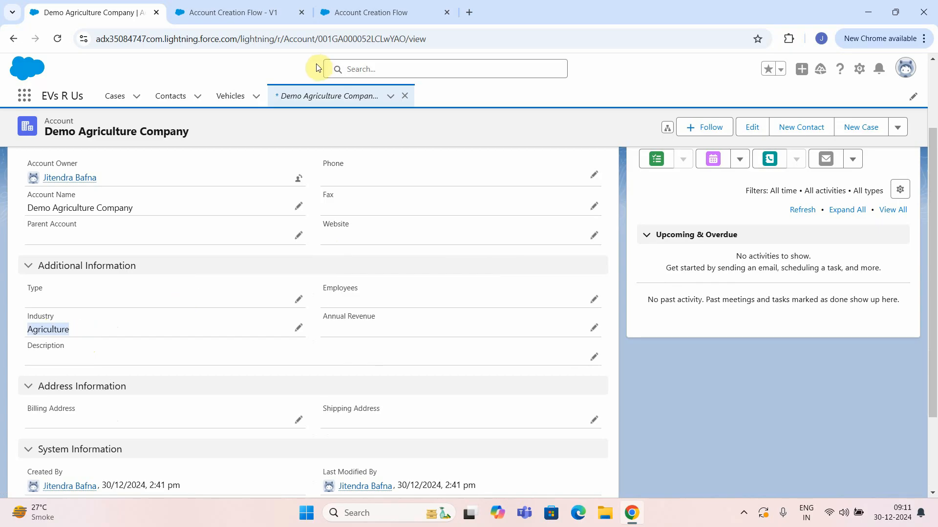
Load the account record by its pasted ID, then go back to Flow Builder.
left_click_drag(243, 39, 622, 39)
type("001GA000052LCLwYAO")
key("Return")
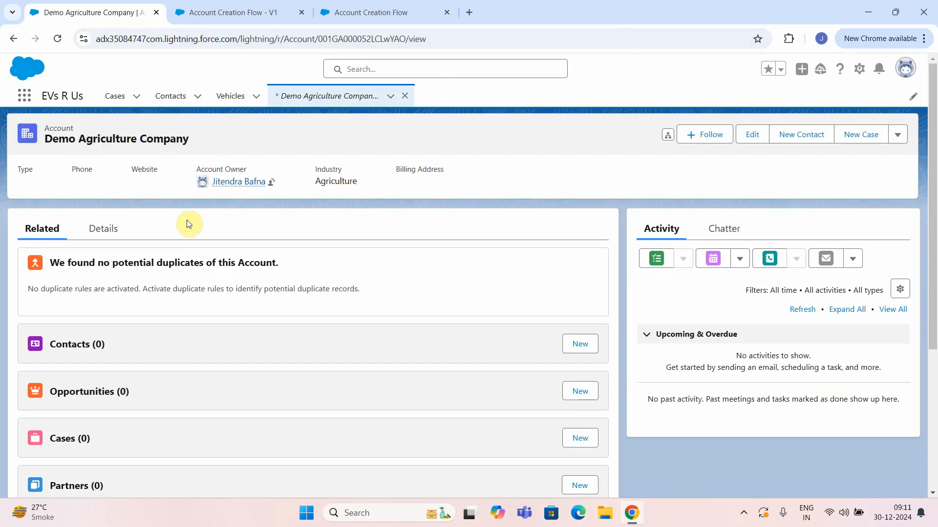
left_click(246, 10)
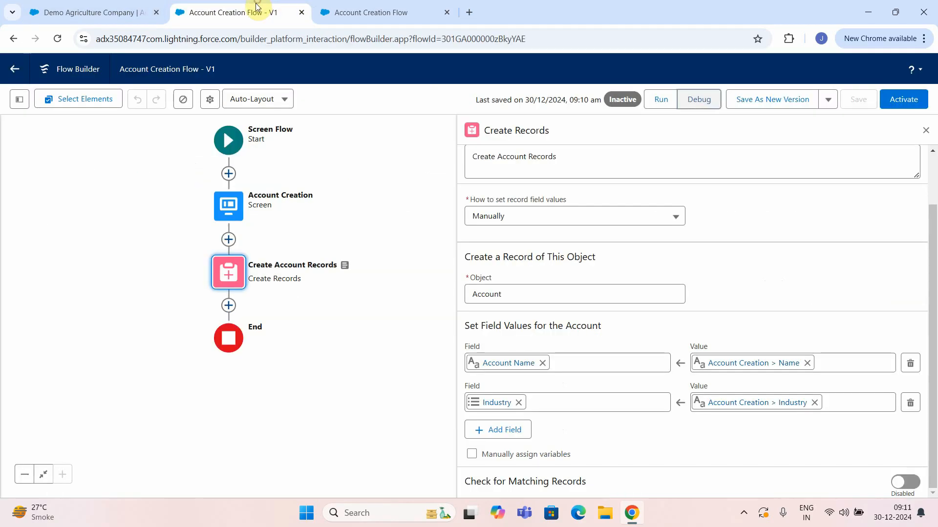